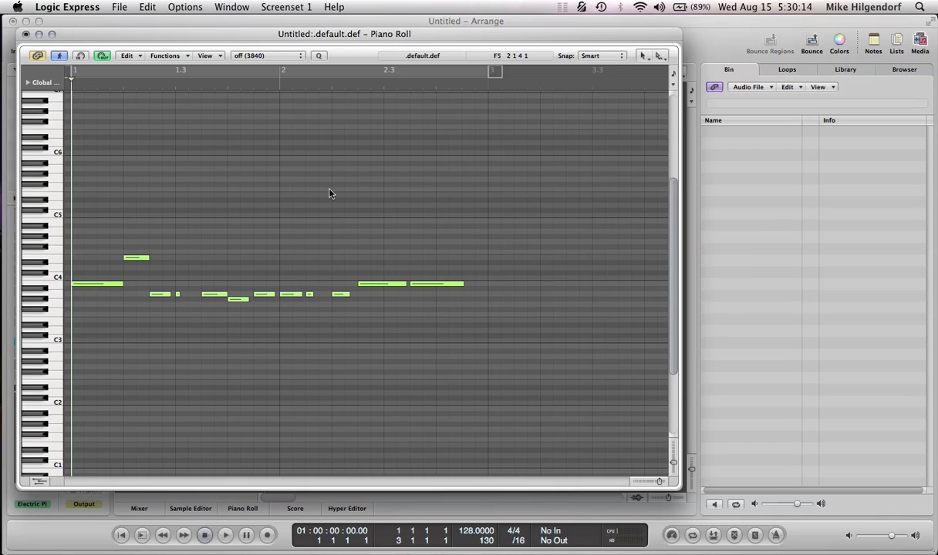
- Play the recorded pattern and display its Pitch Bend curve in the Hyper Draw area below the notes
{"action": "key", "text": "space"}
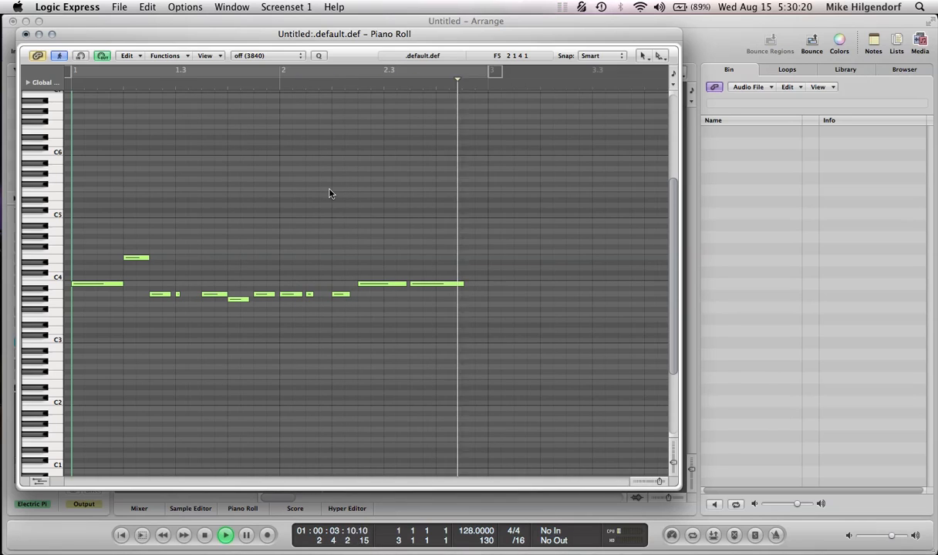
{"action": "key", "text": "space"}
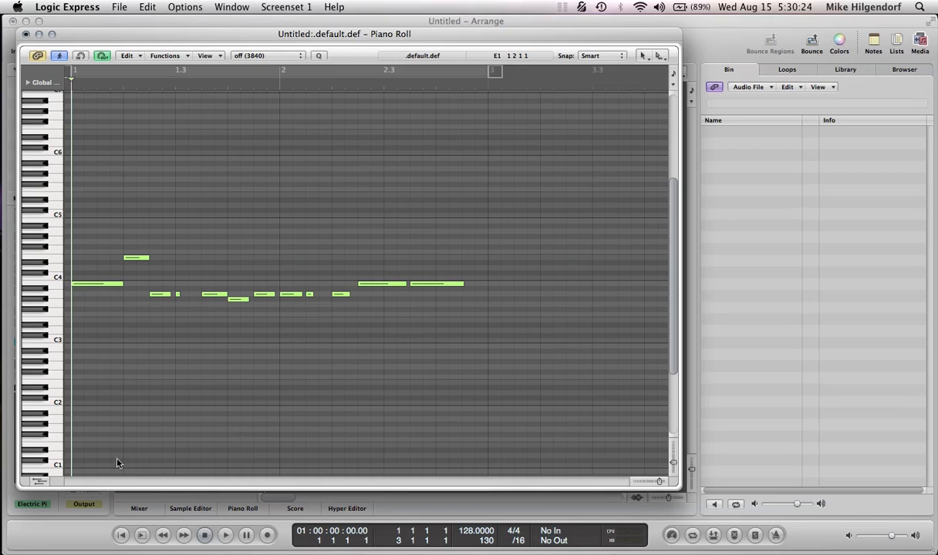
{"action": "left_click", "coordinate": [37, 483]}
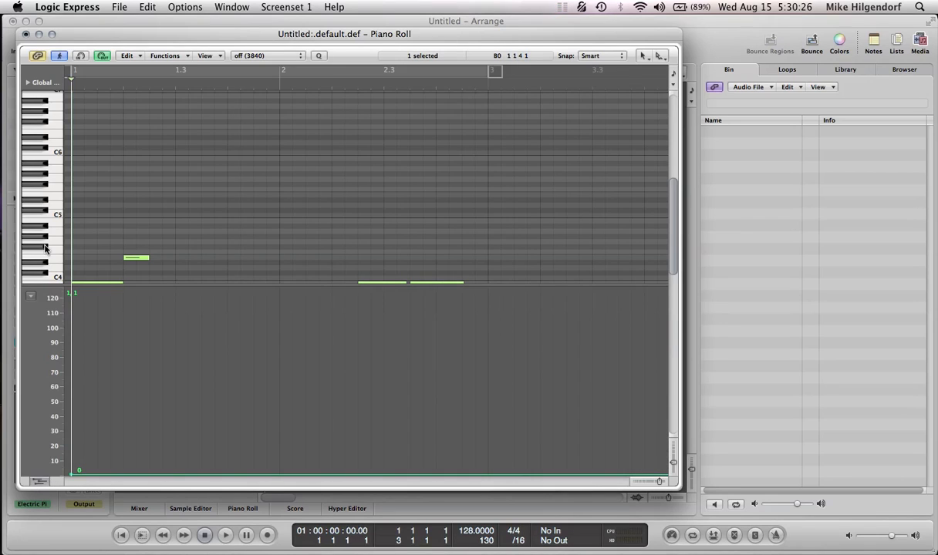
{"action": "left_click", "coordinate": [31, 296]}
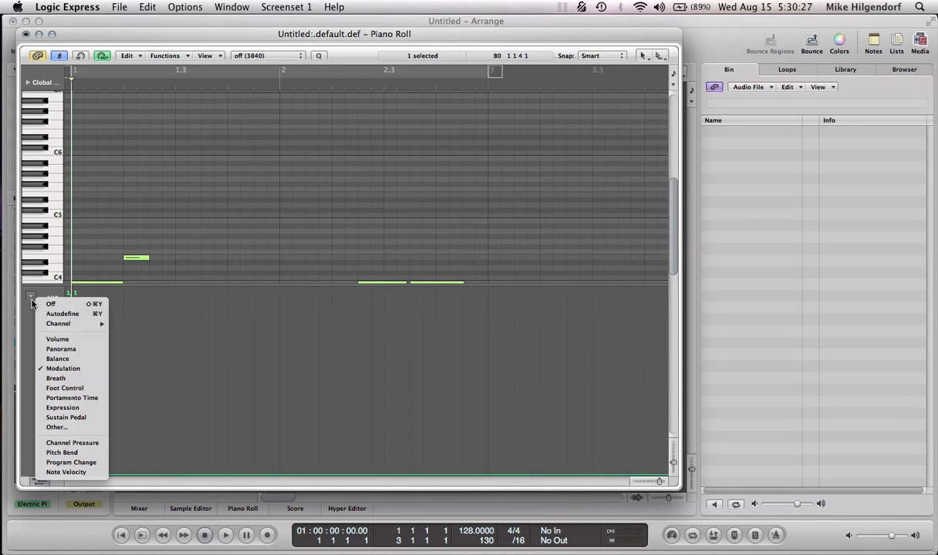
{"action": "left_click", "coordinate": [76, 457]}
- Play the pattern from the start to hear it against the displayed pitch bend curve
{"action": "scroll", "coordinate": [304, 174], "scroll_direction": "down", "scroll_amount": 3}
{"action": "key", "text": "space"}
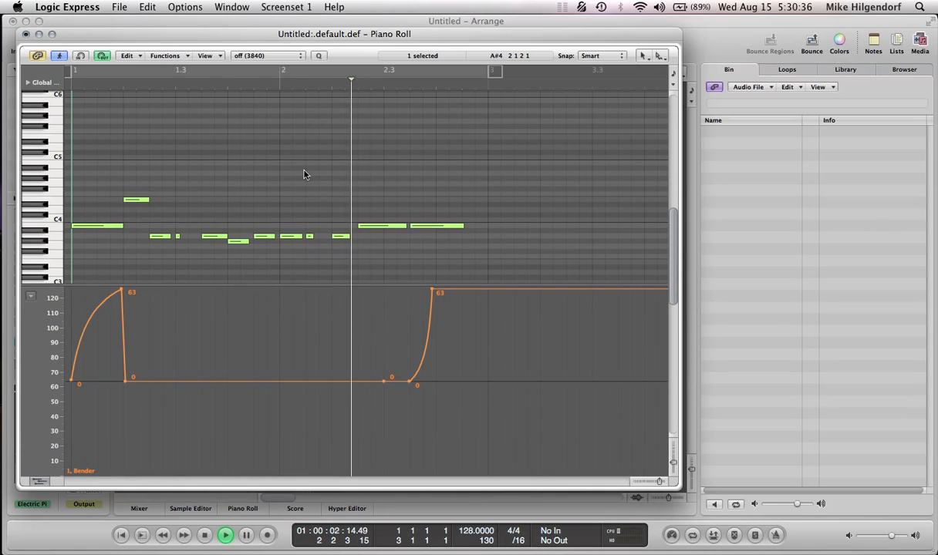
{"action": "key", "text": "space"}
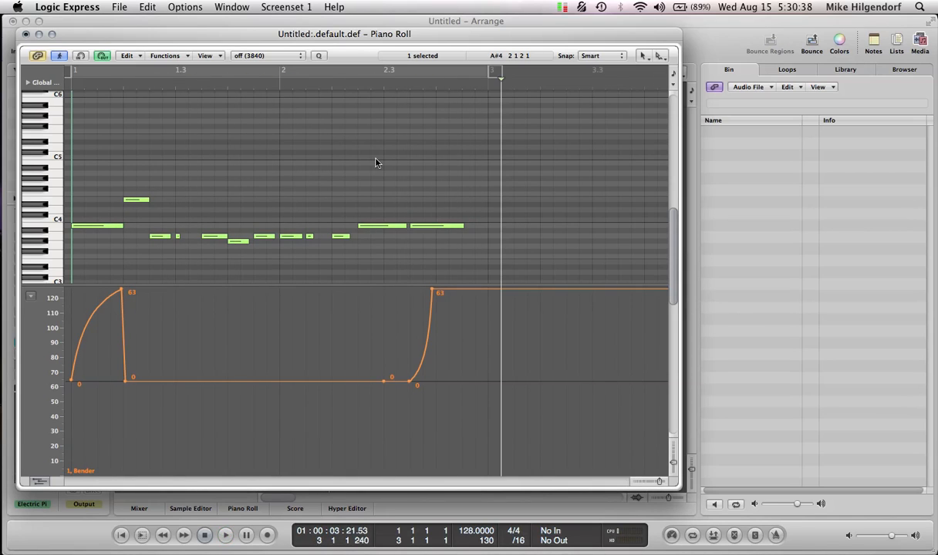
- Hide the Hyper Draw area and bring it back showing Pitch Bend
{"action": "left_click", "coordinate": [39, 480]}
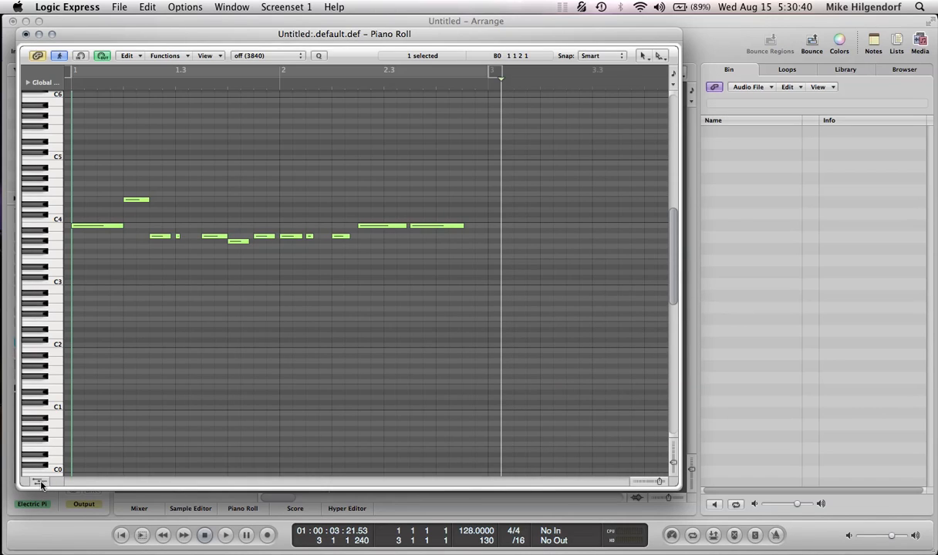
{"action": "left_click", "coordinate": [40, 482]}
{"action": "left_click", "coordinate": [32, 296]}
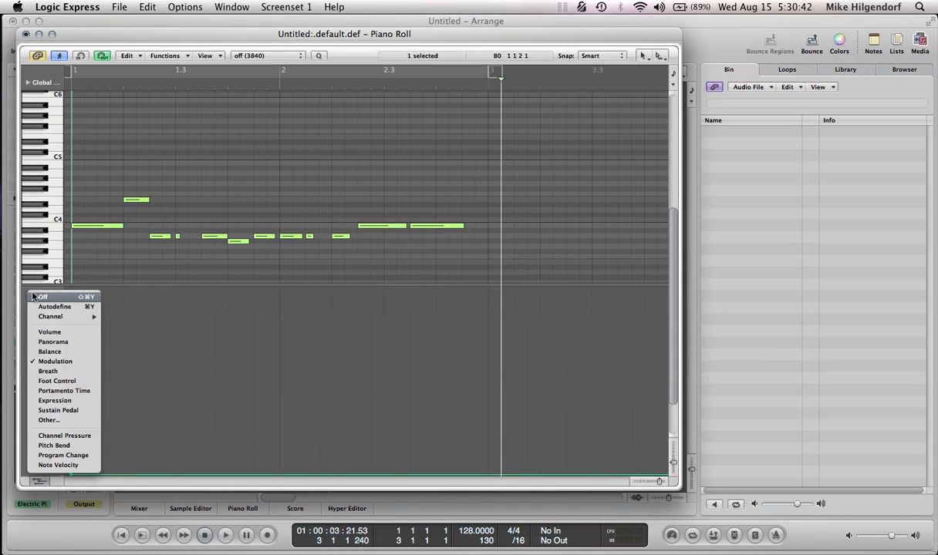
{"action": "left_click", "coordinate": [67, 446]}
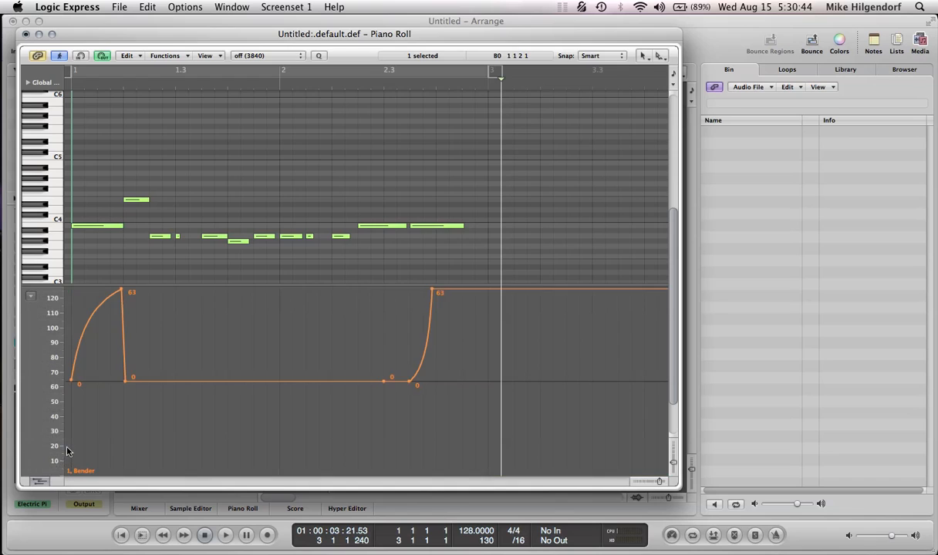
- Try reshaping the rising pitch bend curve under the first note with the secondary tool, and undo the edits
{"action": "left_click", "coordinate": [662, 59]}
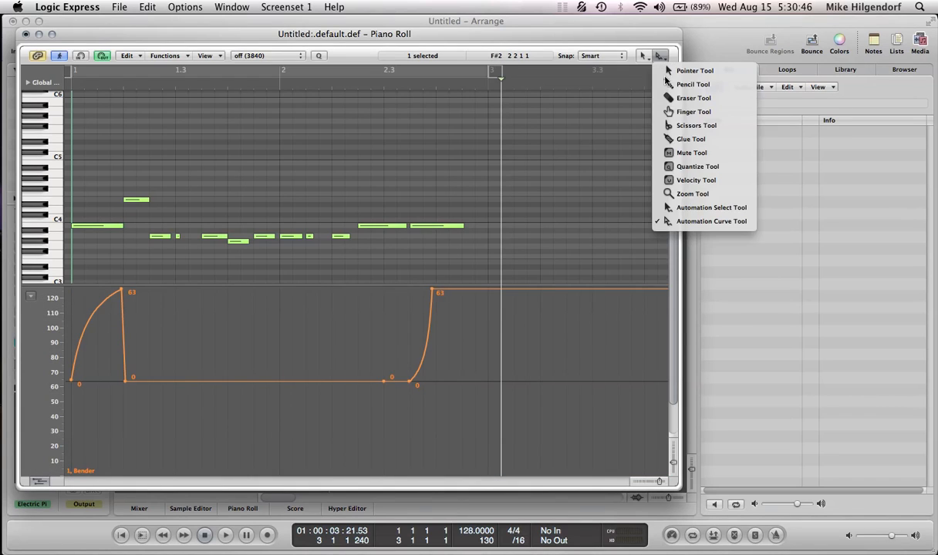
{"action": "left_click", "coordinate": [736, 171]}
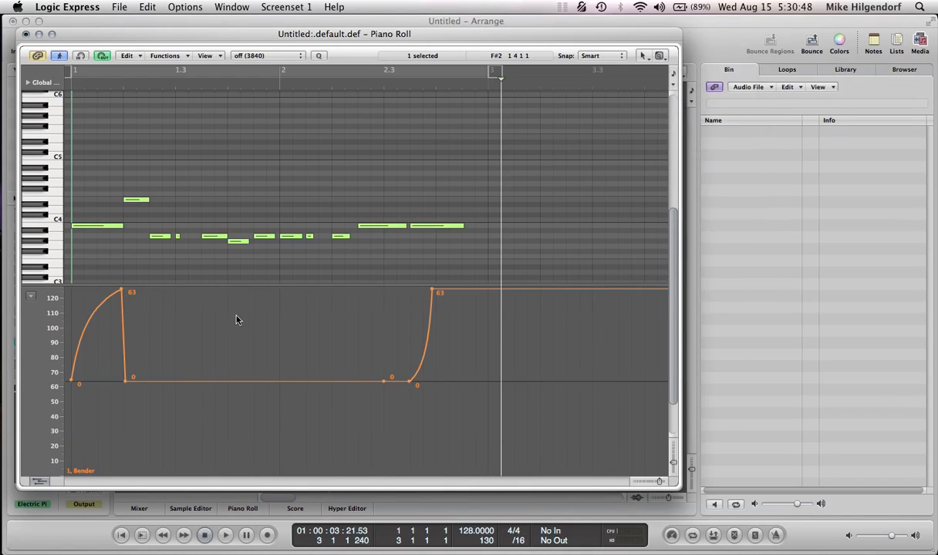
{"action": "left_click", "coordinate": [103, 361]}
{"action": "mouse_move", "coordinate": [88, 314]}
{"action": "left_mouse_down"}
{"action": "mouse_move", "coordinate": [109, 330]}
{"action": "mouse_move", "coordinate": [80, 319]}
{"action": "mouse_move", "coordinate": [98, 291]}
{"action": "mouse_move", "coordinate": [97, 309]}
{"action": "left_mouse_up"}
{"action": "key", "text": "super+z"}
{"action": "key", "text": "super+z"}
- Close the Piano Roll and open the Massive synth on the Electric Piano track
{"action": "key", "text": "super+w"}
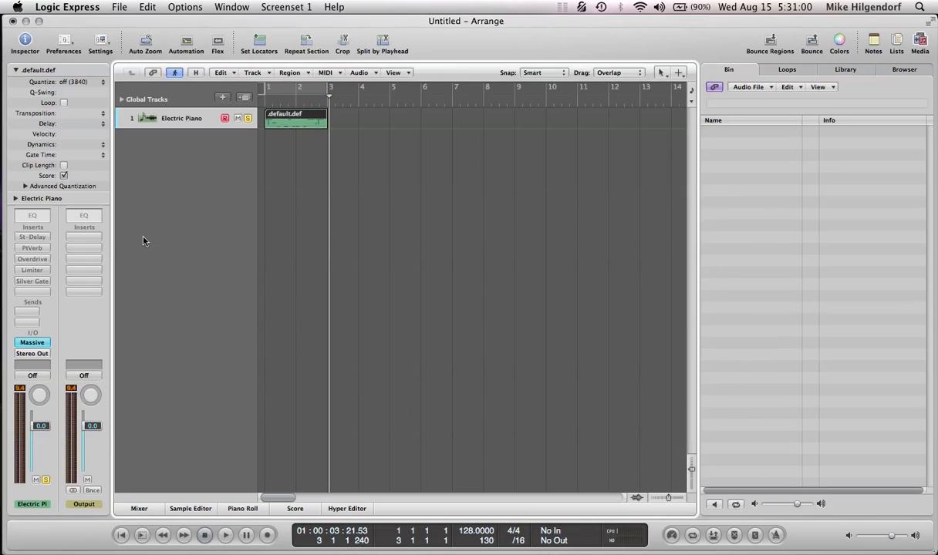
{"action": "left_click", "coordinate": [31, 342]}
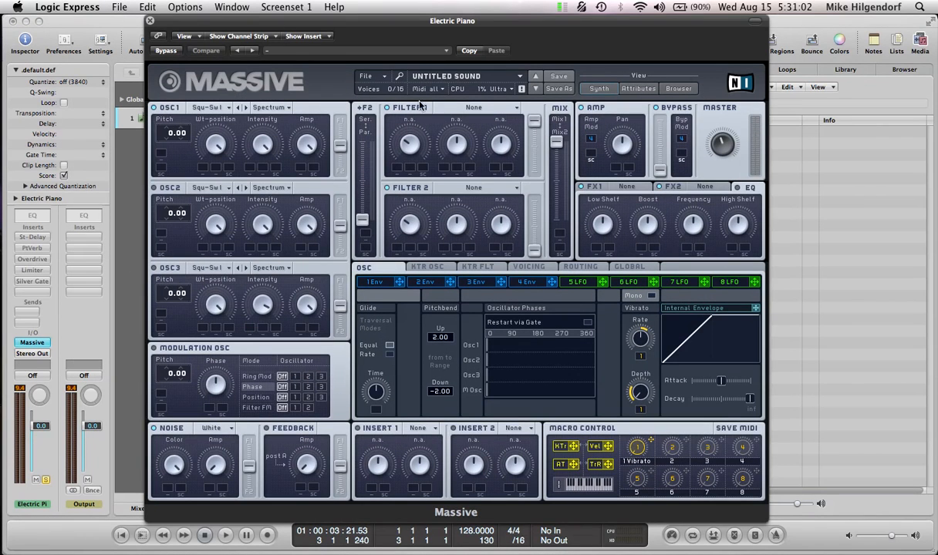
{"action": "left_click", "coordinate": [359, 76]}
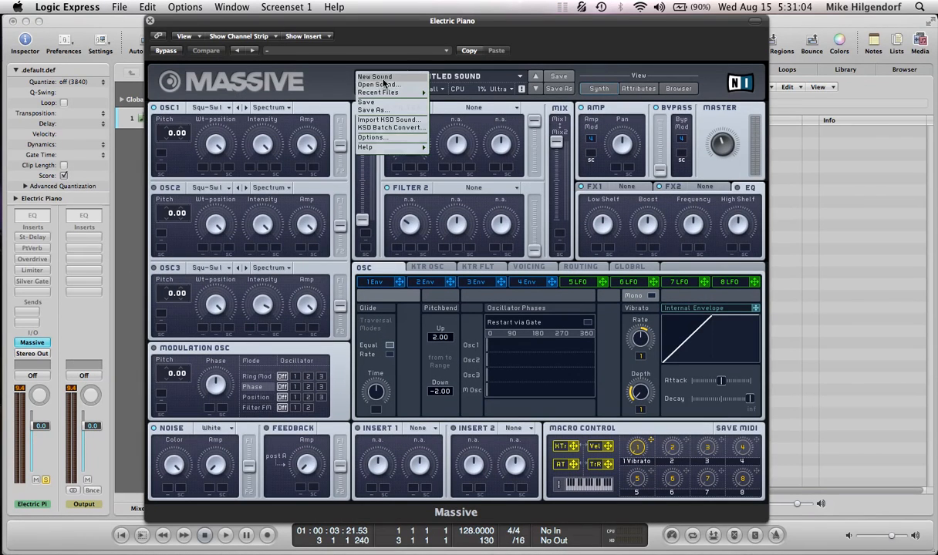
{"action": "left_click", "coordinate": [606, 310]}
- Remove the macro 1 assignments from the Vibrato Rate and Depth
{"action": "right_click", "coordinate": [641, 356]}
{"action": "left_click", "coordinate": [652, 370]}
{"action": "right_click", "coordinate": [639, 415]}
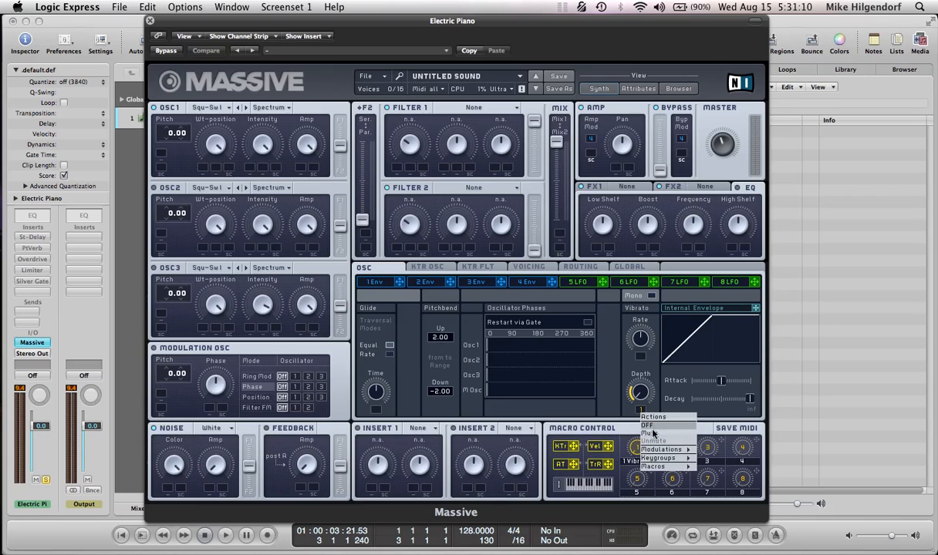
{"action": "left_click", "coordinate": [651, 427]}
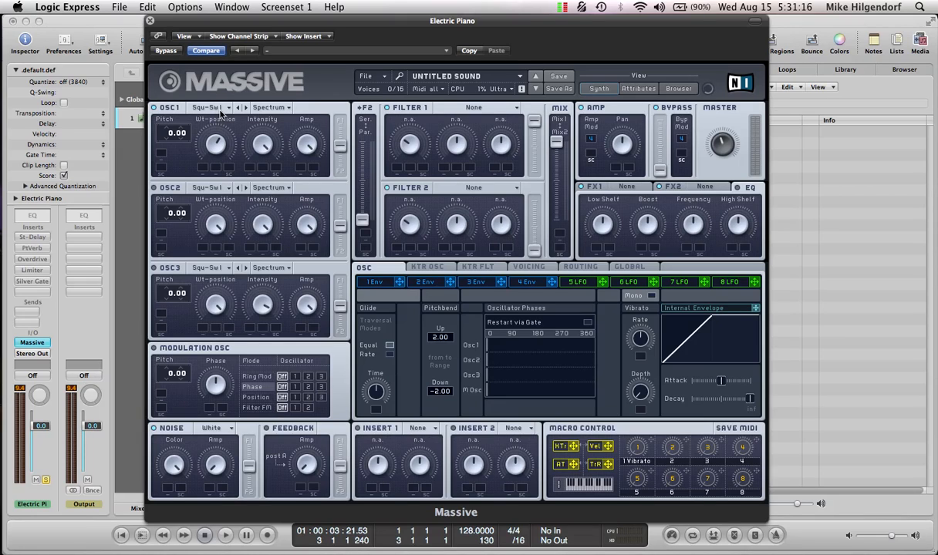
- Set Oscillator 1 to Formant mode and lower its Intensity while playing the pattern
{"action": "left_click", "coordinate": [270, 108]}
{"action": "left_click", "coordinate": [276, 141]}
{"action": "key", "text": "Return"}
{"action": "key", "text": "space"}
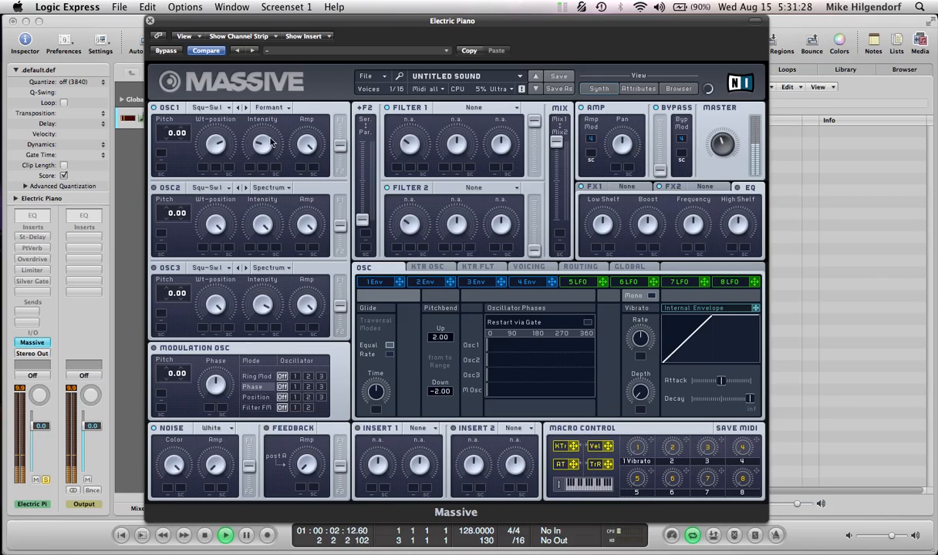
{"action": "key", "text": "space"}
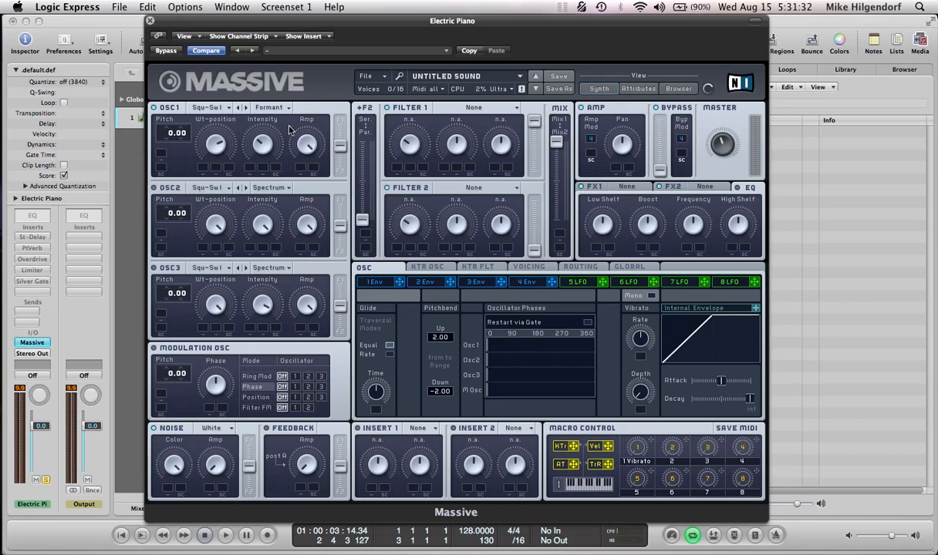
- Route Oscillator 1 fully into Filter 1 and set the two filters fully to serial
{"action": "key", "text": "space"}
{"action": "left_click_drag", "start_coordinate": [367, 218], "coordinate": [356, 9]}
{"action": "left_click", "coordinate": [473, 188]}
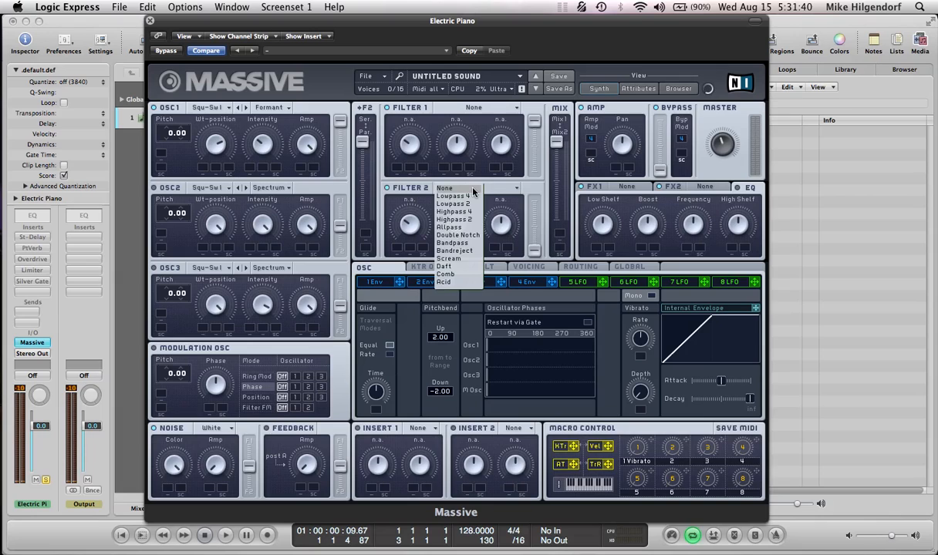
{"action": "left_click", "coordinate": [504, 189]}
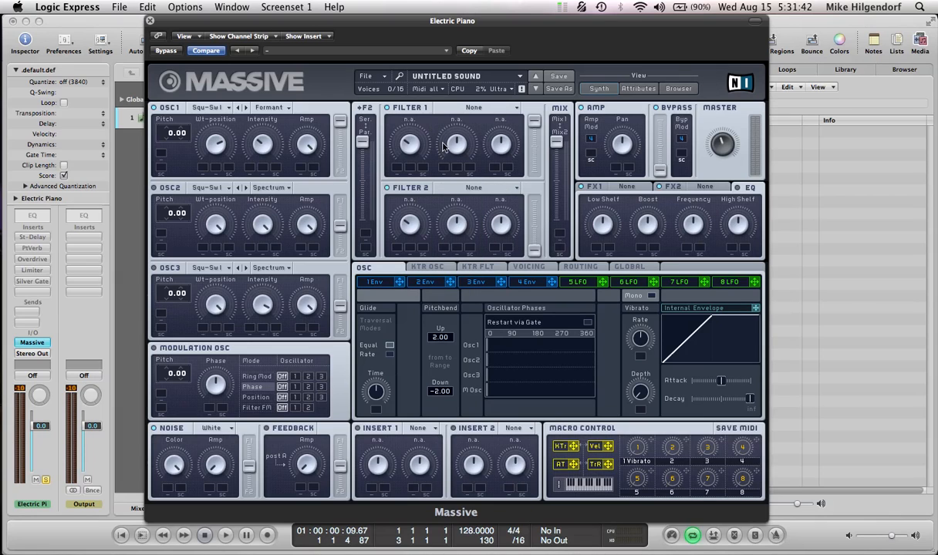
- Set Filter 2 to Bandreject, adjust its Cutoff and lower its Bandwidth
{"action": "left_click", "coordinate": [472, 187]}
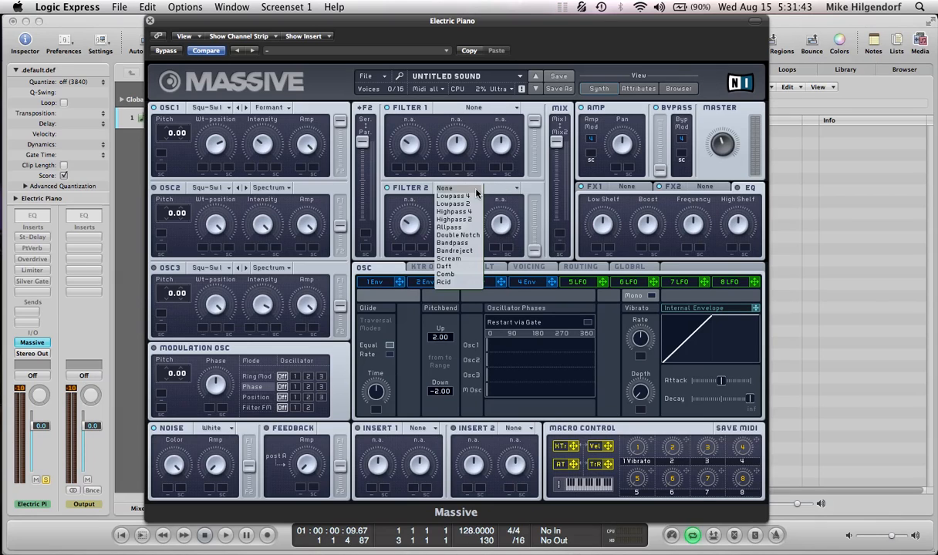
{"action": "left_click", "coordinate": [466, 253]}
{"action": "left_click_drag", "start_coordinate": [411, 235], "coordinate": [411, 225]}
{"action": "left_click_drag", "start_coordinate": [468, 235], "coordinate": [499, 231]}
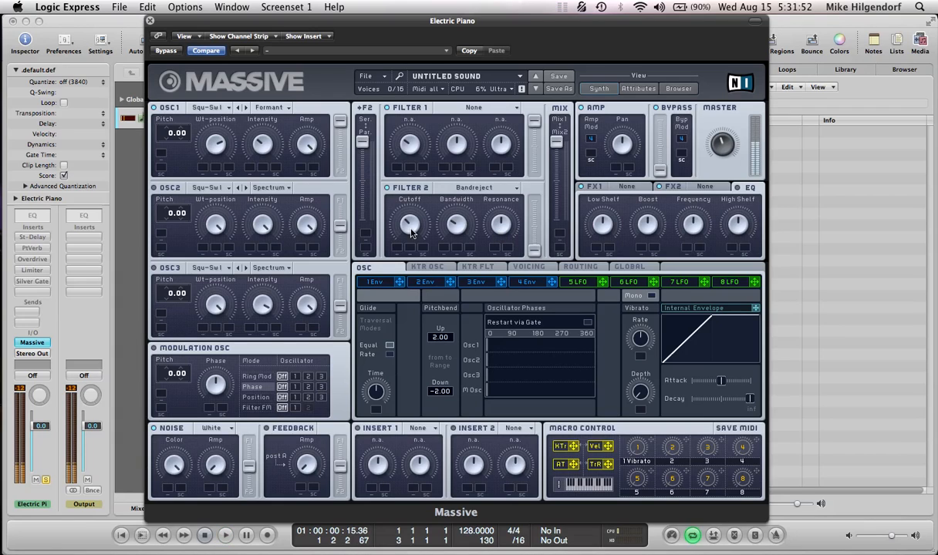
- Raise Filter 2's output level to maximum and move the filter mix fully to Mix2
{"action": "left_click_drag", "start_coordinate": [533, 247], "coordinate": [531, 82]}
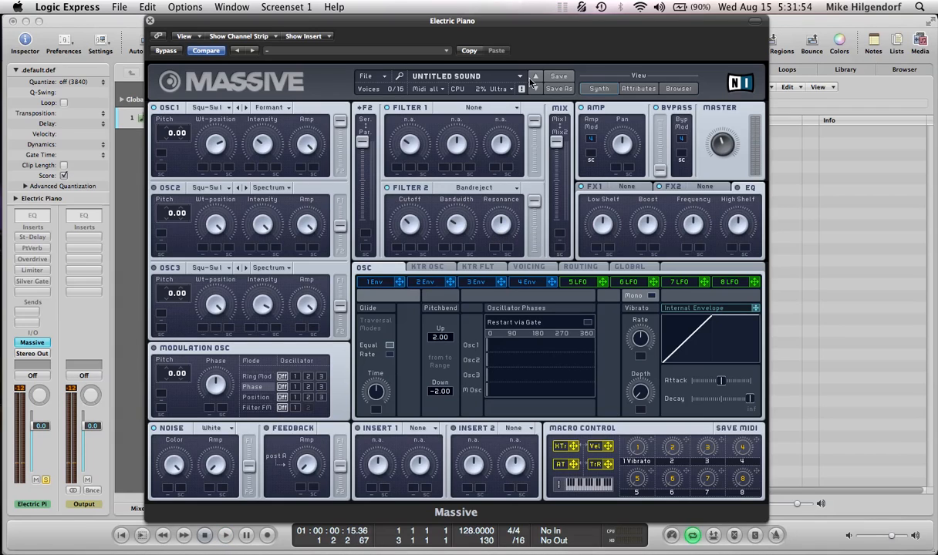
{"action": "left_click_drag", "start_coordinate": [557, 146], "coordinate": [563, 293]}
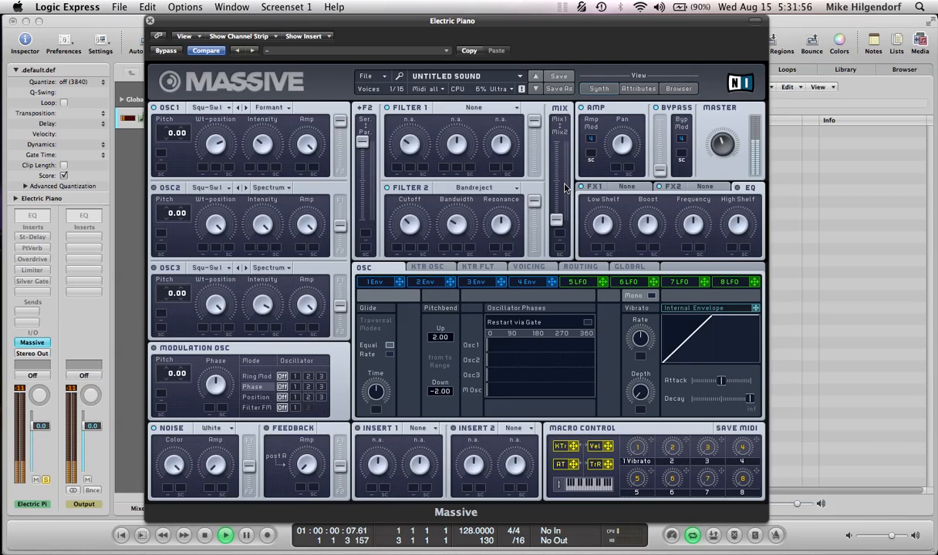
- Show the synth's signal routing, and set Insert 1 to Simple Delay with a low Dry/Wet amount
{"action": "left_click", "coordinate": [581, 267]}
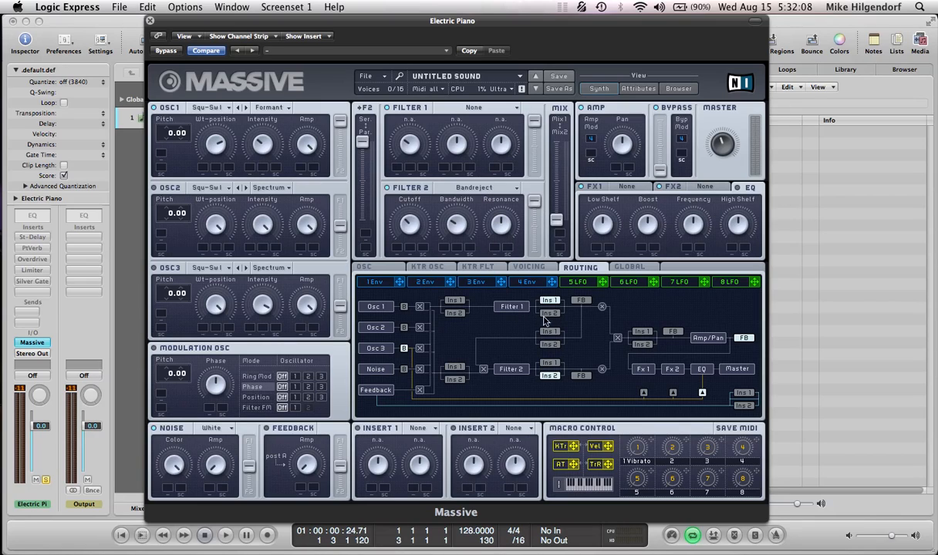
{"action": "left_click", "coordinate": [418, 428]}
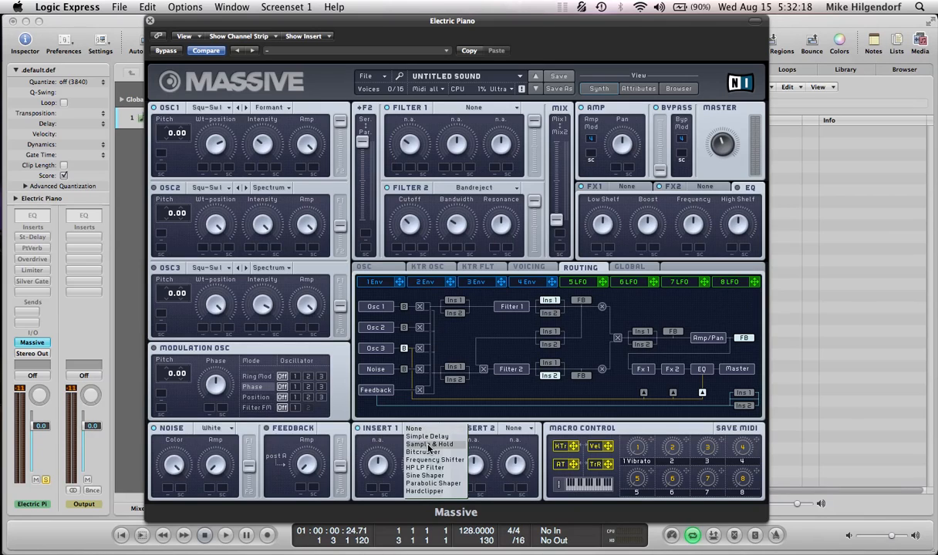
{"action": "left_click", "coordinate": [426, 437]}
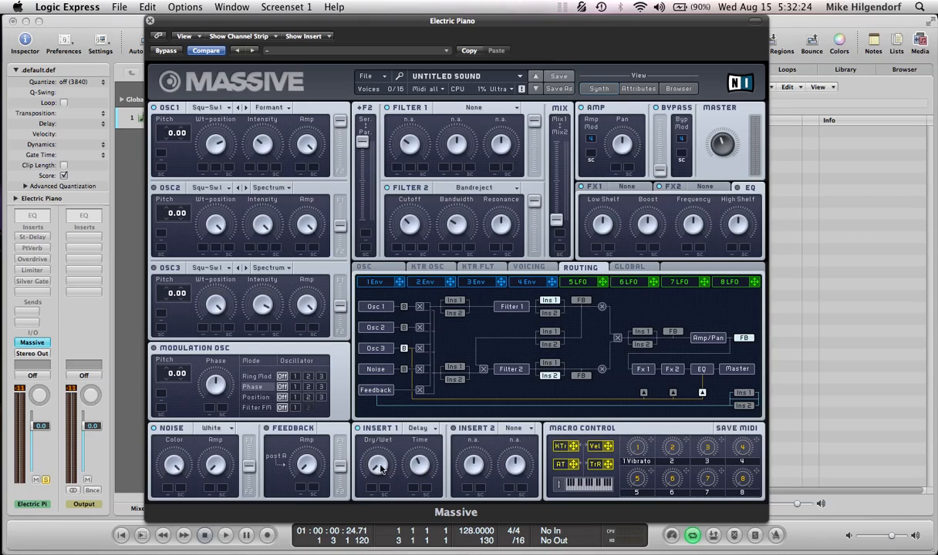
{"action": "key", "text": "space"}
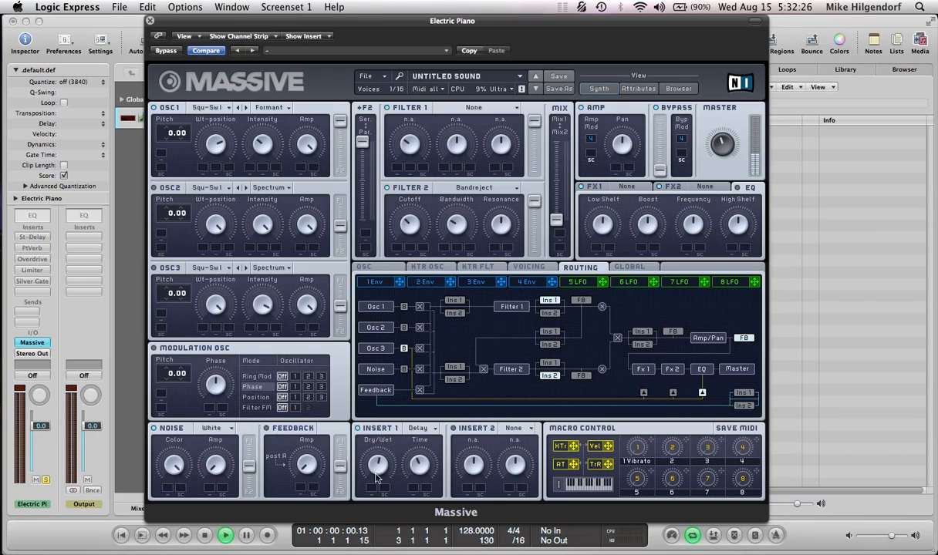
{"action": "key", "text": "space"}
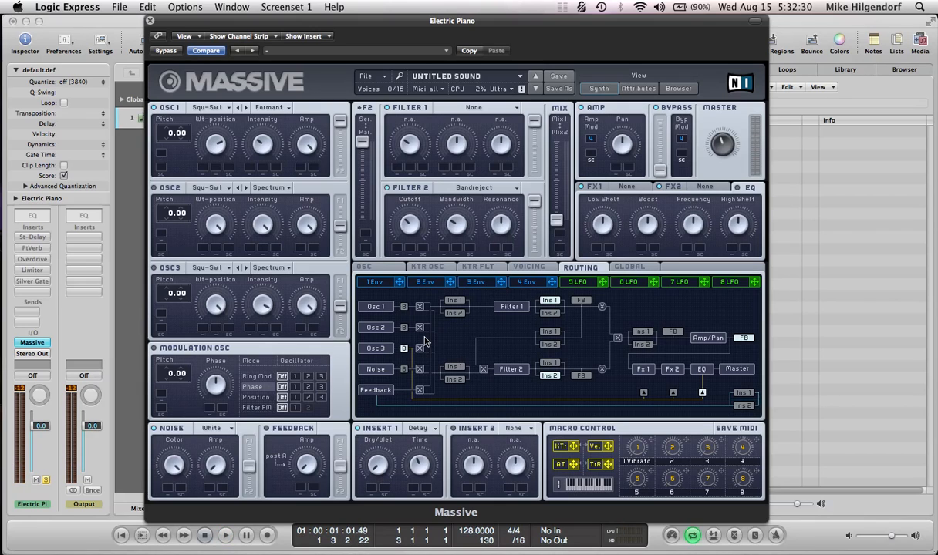
- Move Insert 2 ahead of Amp/Pan in the signal routing and set it to Bitcrusher with a raised Dry/Wet
{"action": "left_click", "coordinate": [642, 345]}
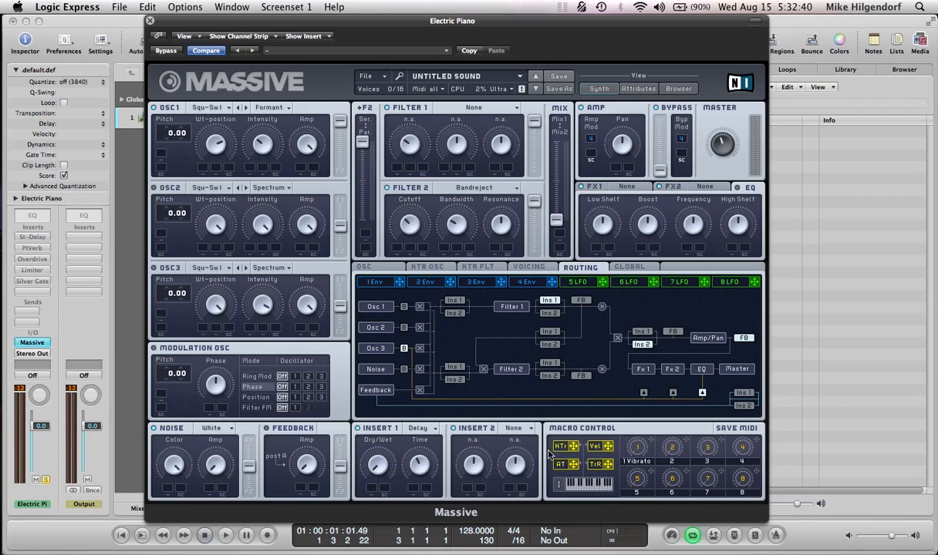
{"action": "left_click", "coordinate": [512, 428]}
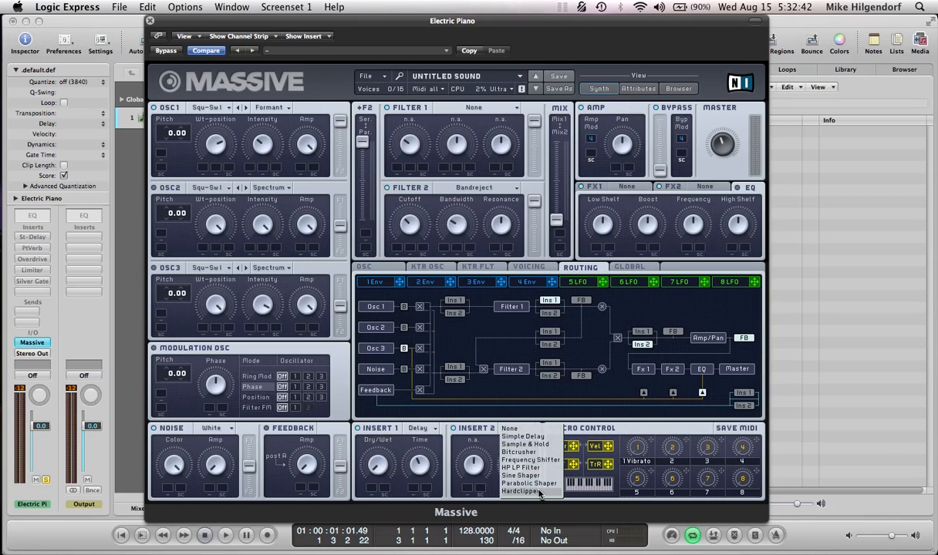
{"action": "left_click", "coordinate": [516, 452]}
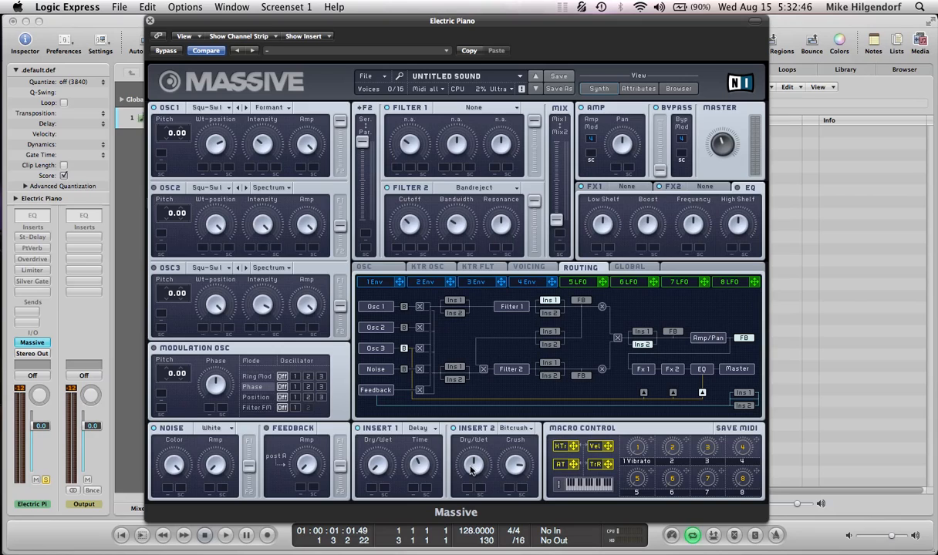
{"action": "key", "text": "space"}
{"action": "left_click_drag", "start_coordinate": [478, 455], "coordinate": [454, 415]}
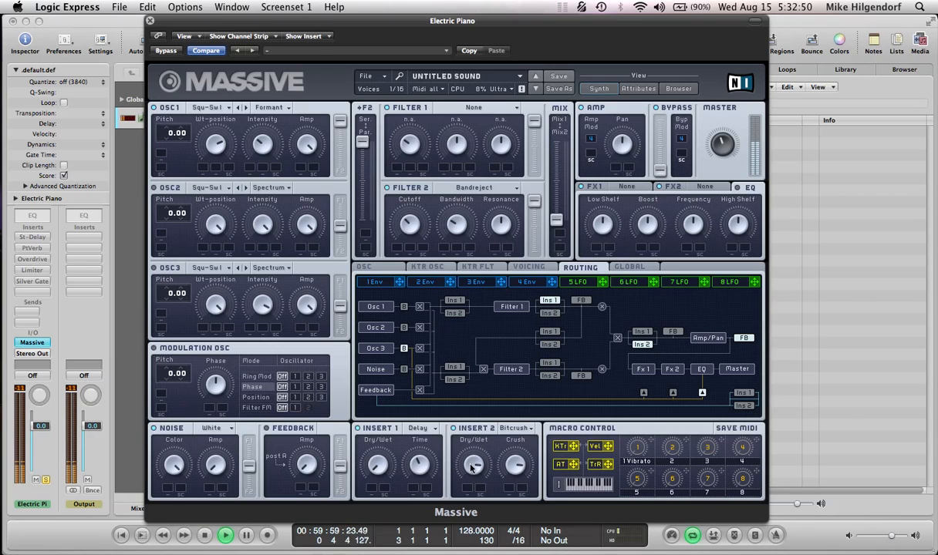
{"action": "key", "text": "space"}
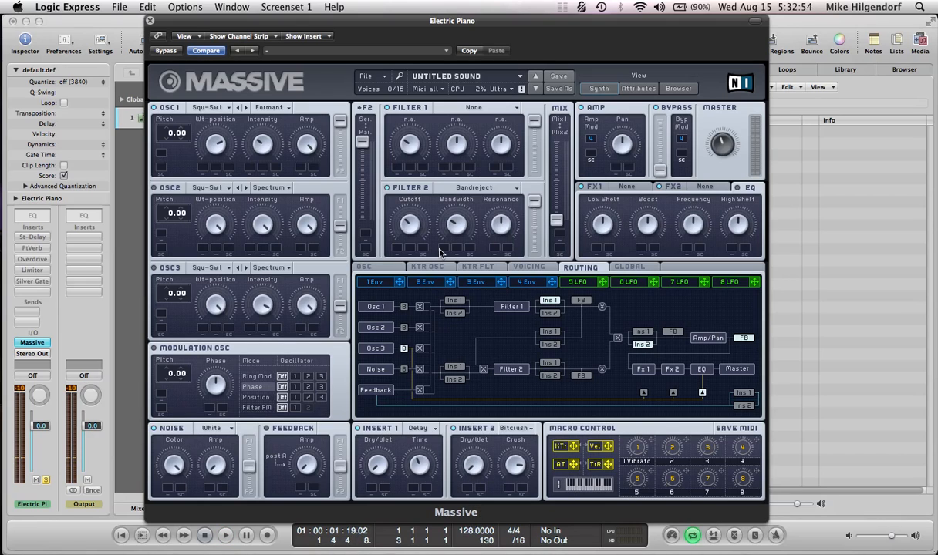
- Set FX1 to Classic Tube and FX2 to Dimension Expander, lower the Dry/Wet of both, and play the pattern
{"action": "left_click", "coordinate": [624, 186]}
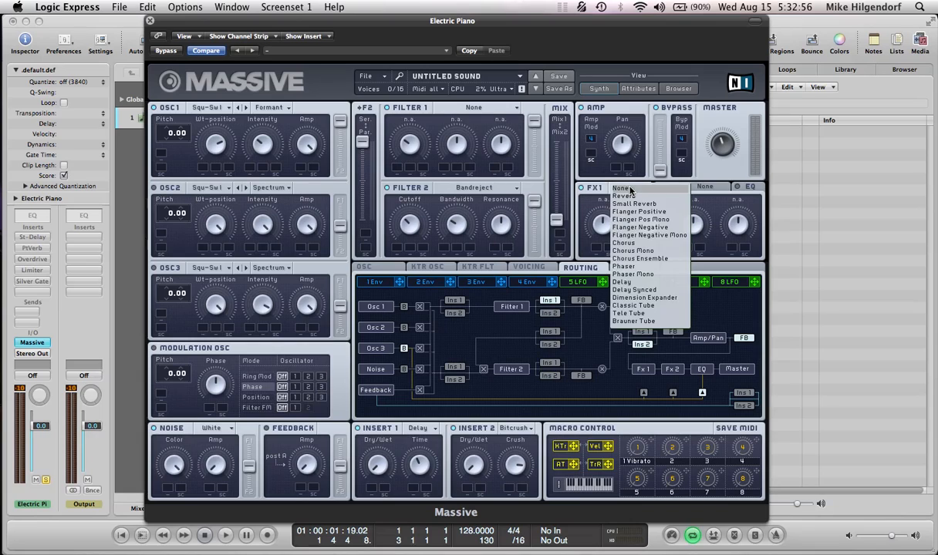
{"action": "left_click", "coordinate": [632, 305]}
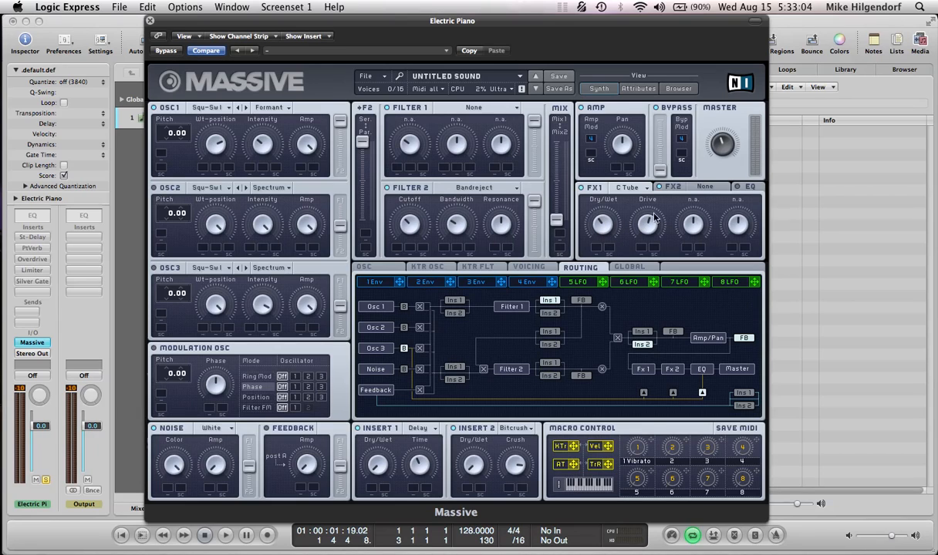
{"action": "left_click", "coordinate": [667, 187]}
{"action": "left_click", "coordinate": [699, 187]}
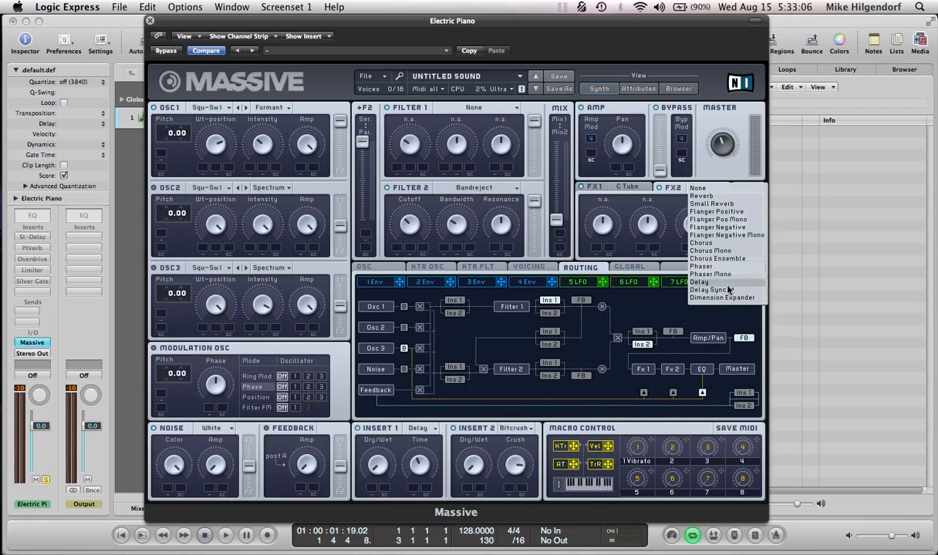
{"action": "left_click", "coordinate": [725, 297]}
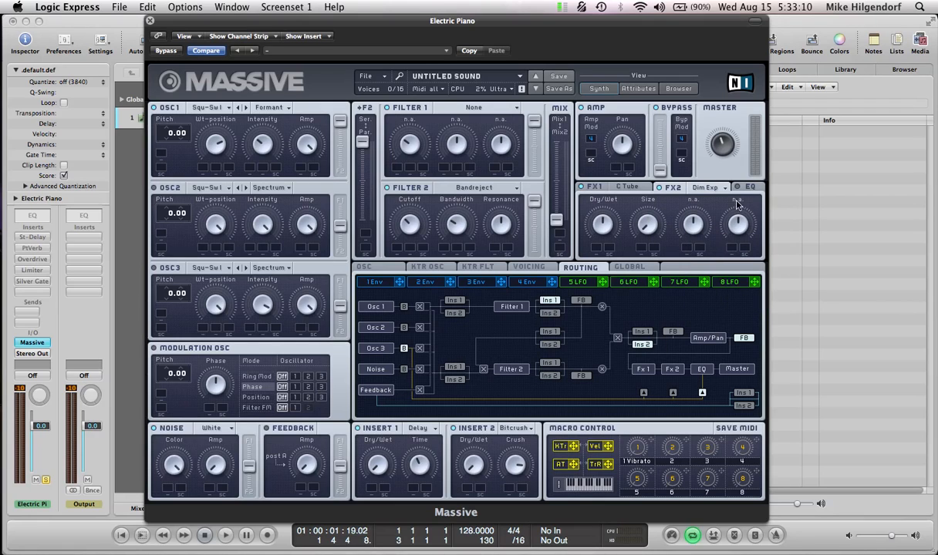
{"action": "key", "text": "space"}
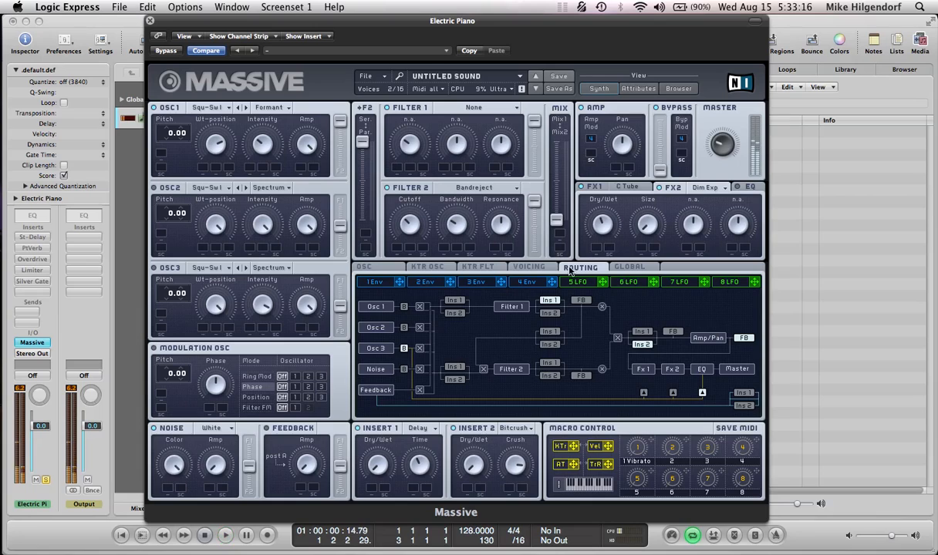
- Set the voicing to Monophon with the Legato trigger
{"action": "left_click", "coordinate": [529, 267]}
{"action": "left_click", "coordinate": [412, 354]}
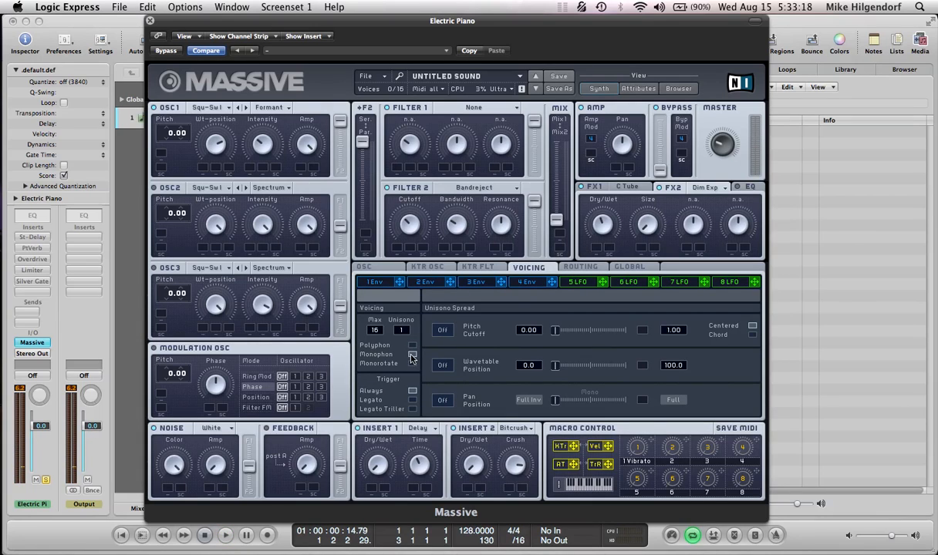
{"action": "left_click", "coordinate": [412, 400]}
- Shape Envelope 1 with minimum decay level, decay and release, and a long attack
{"action": "left_click", "coordinate": [369, 267]}
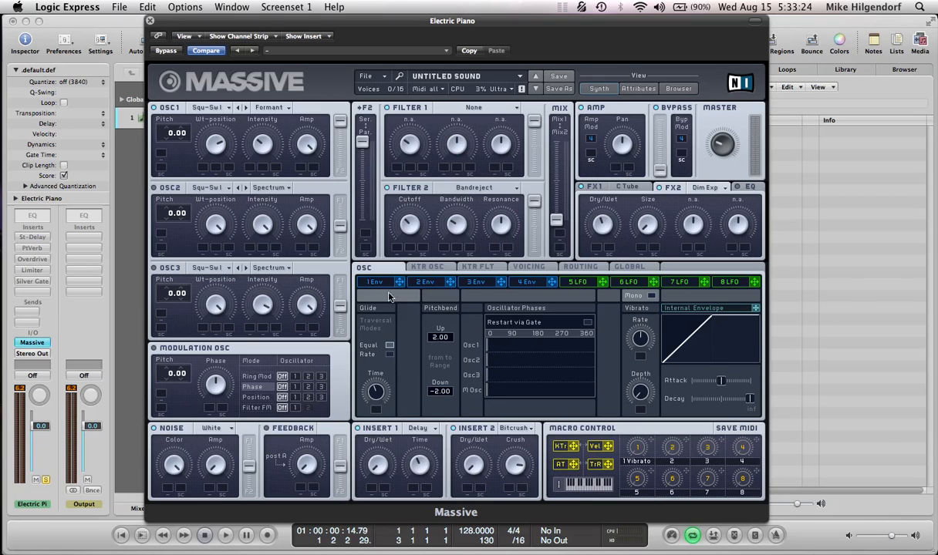
{"action": "left_click", "coordinate": [372, 281]}
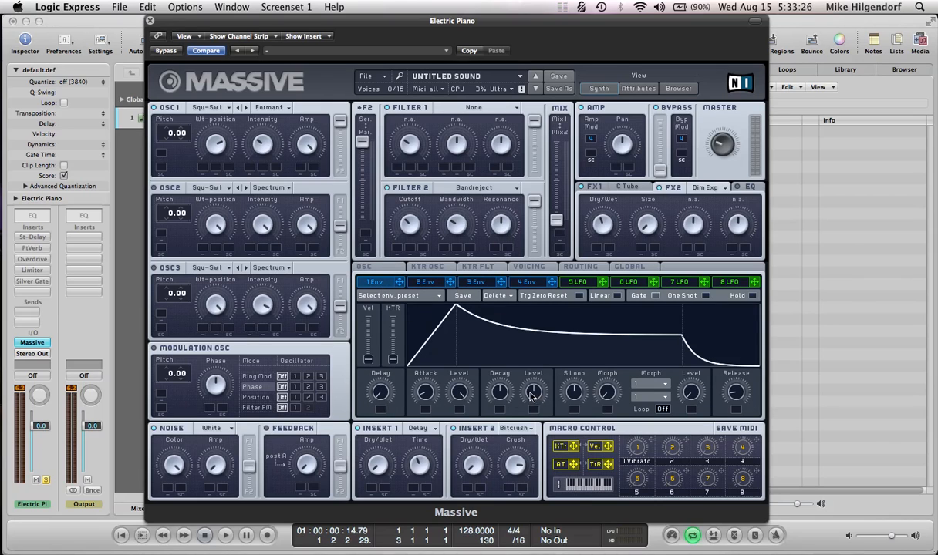
{"action": "left_click_drag", "start_coordinate": [532, 393], "coordinate": [486, 423]}
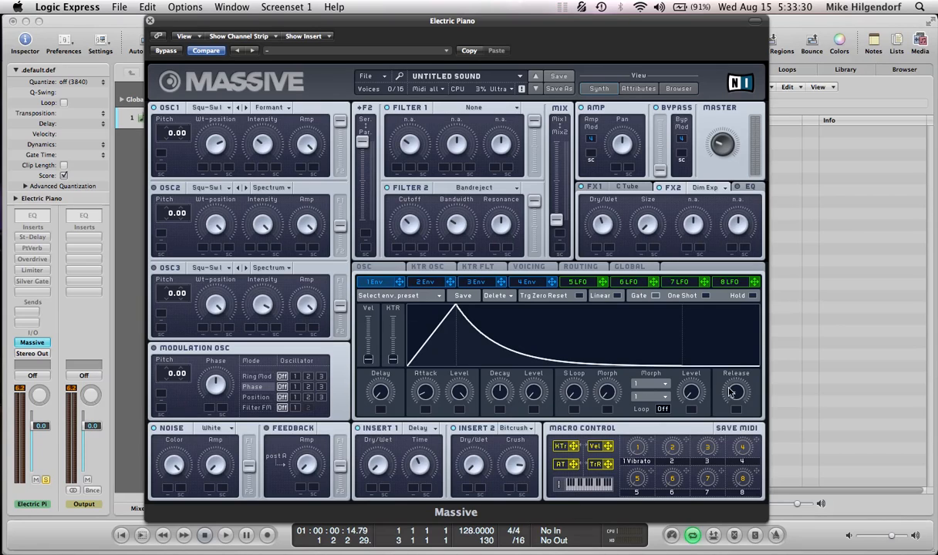
{"action": "left_click_drag", "start_coordinate": [733, 393], "coordinate": [744, 476]}
{"action": "left_click_drag", "start_coordinate": [499, 392], "coordinate": [475, 522]}
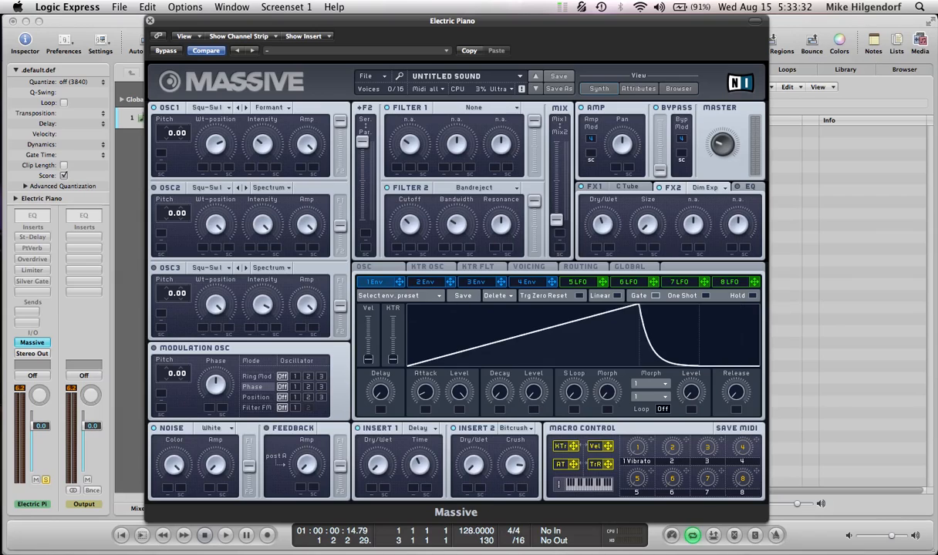
{"action": "left_click_drag", "start_coordinate": [430, 383], "coordinate": [432, 355]}
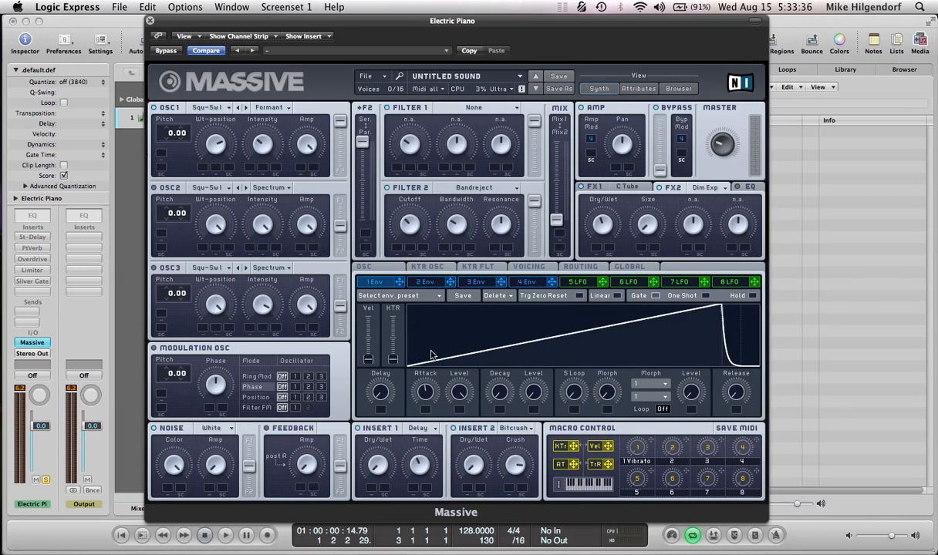
- Assign Envelope 1 to the oscillators' vibrato Rate and Depth with positive modulation amounts, and play the result
{"action": "left_click", "coordinate": [388, 270]}
{"action": "left_click_drag", "start_coordinate": [400, 283], "coordinate": [641, 358]}
{"action": "left_click_drag", "start_coordinate": [400, 284], "coordinate": [642, 393]}
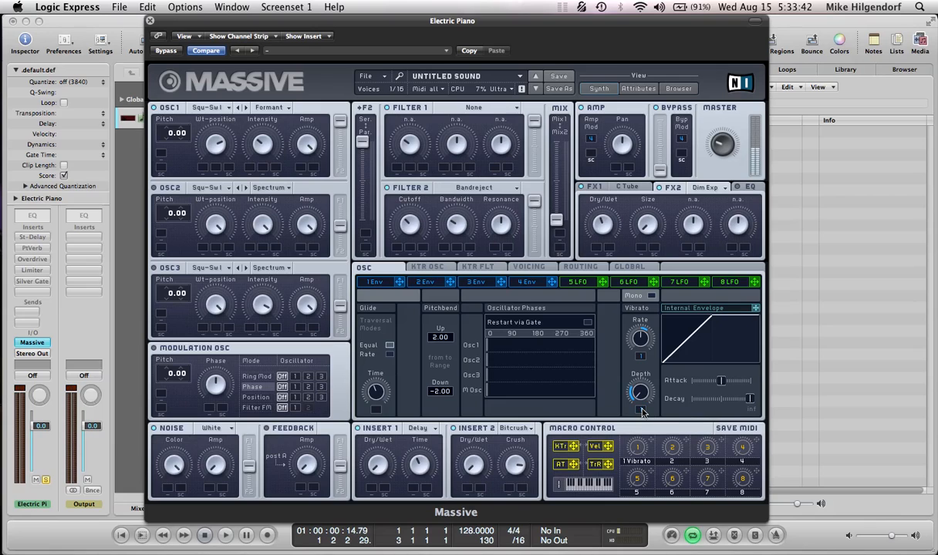
{"action": "key", "text": "space"}
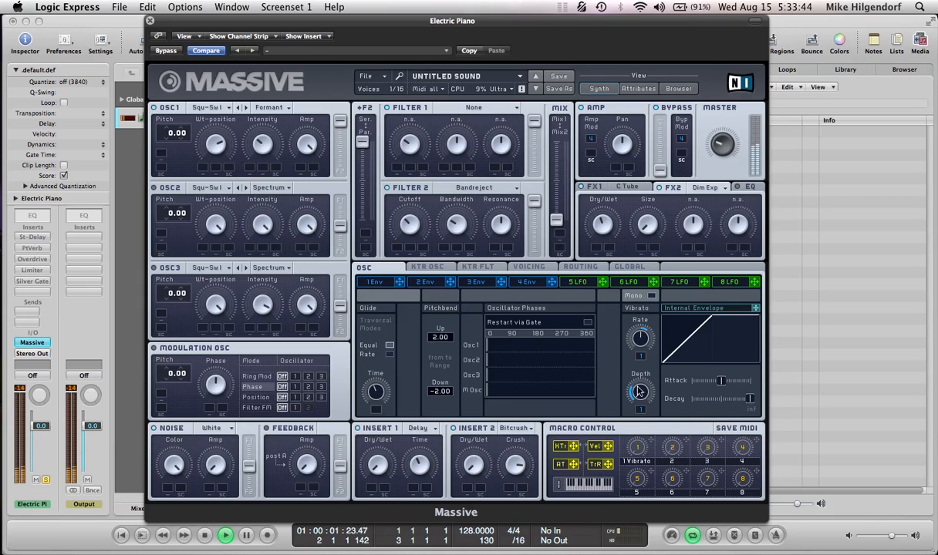
- Lengthen Envelope 1's attack slightly and play the pattern to check the vibrato
{"action": "left_click", "coordinate": [373, 281]}
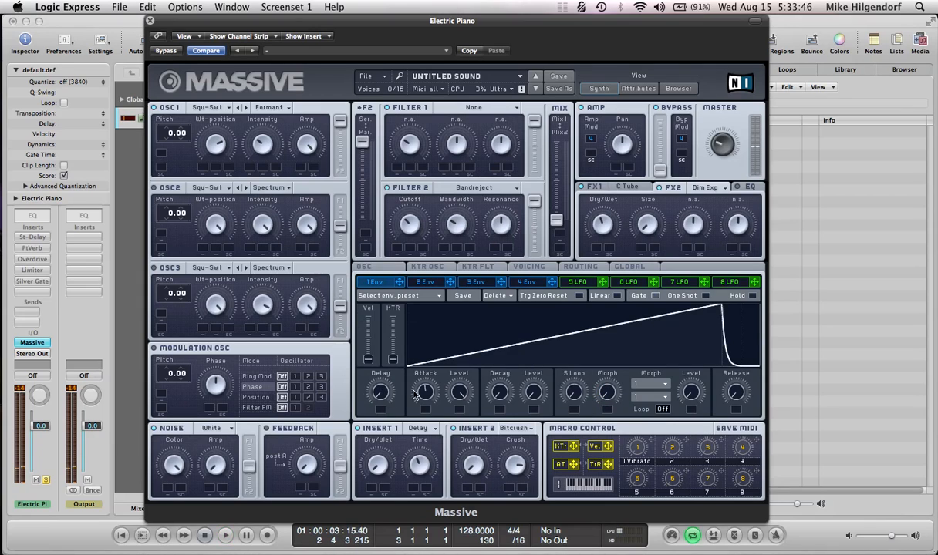
{"action": "left_click_drag", "start_coordinate": [421, 391], "coordinate": [420, 383]}
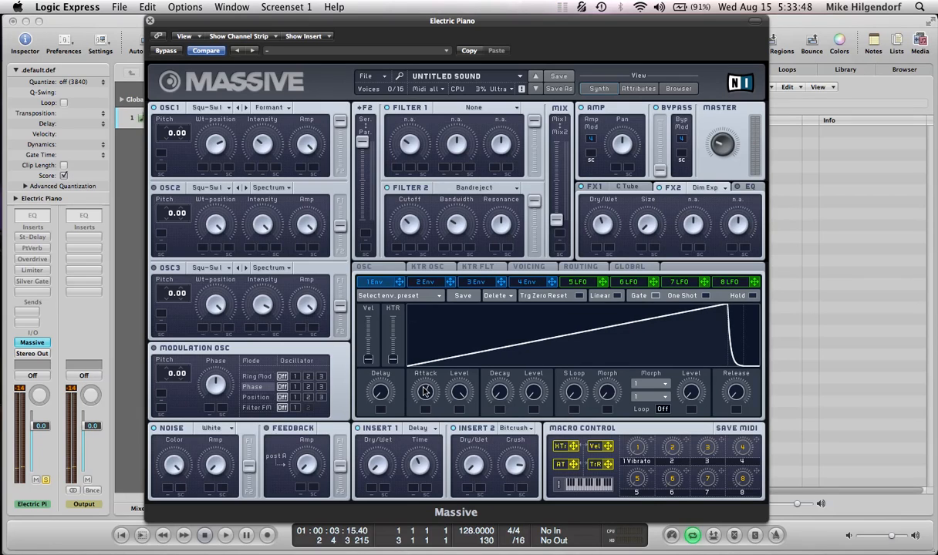
{"action": "key", "text": "space"}
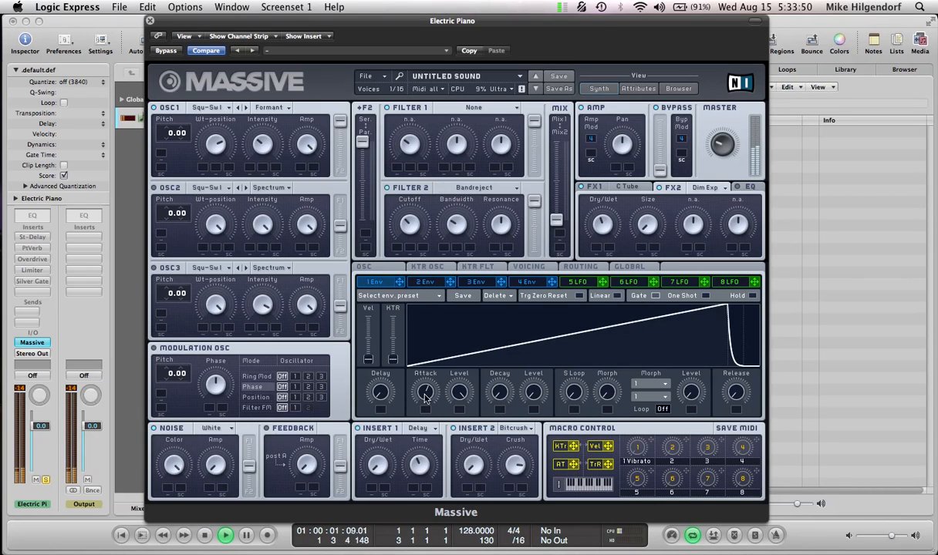
{"action": "key", "text": "space"}
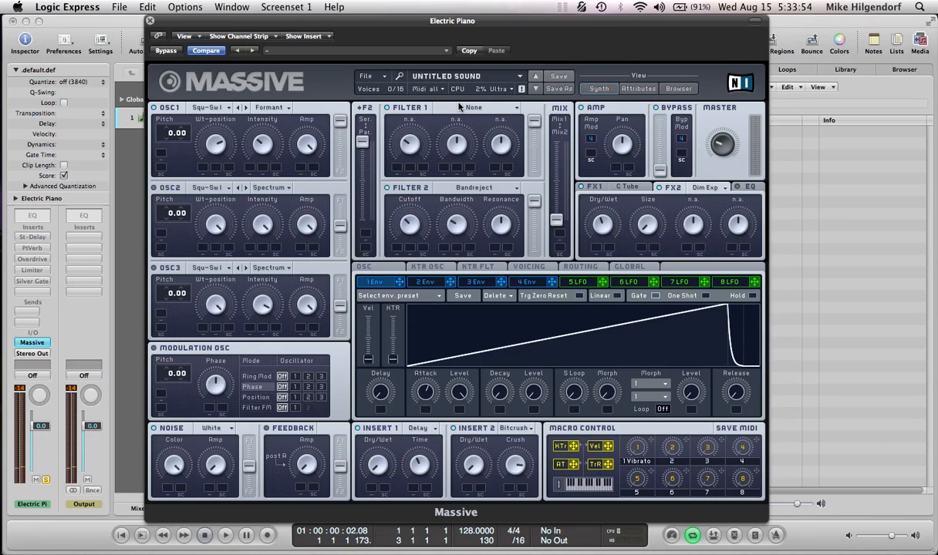
- Show the EQ, raise its High Shelf slightly, and play the pattern
{"action": "left_click_drag", "start_coordinate": [452, 27], "coordinate": [435, 23]}
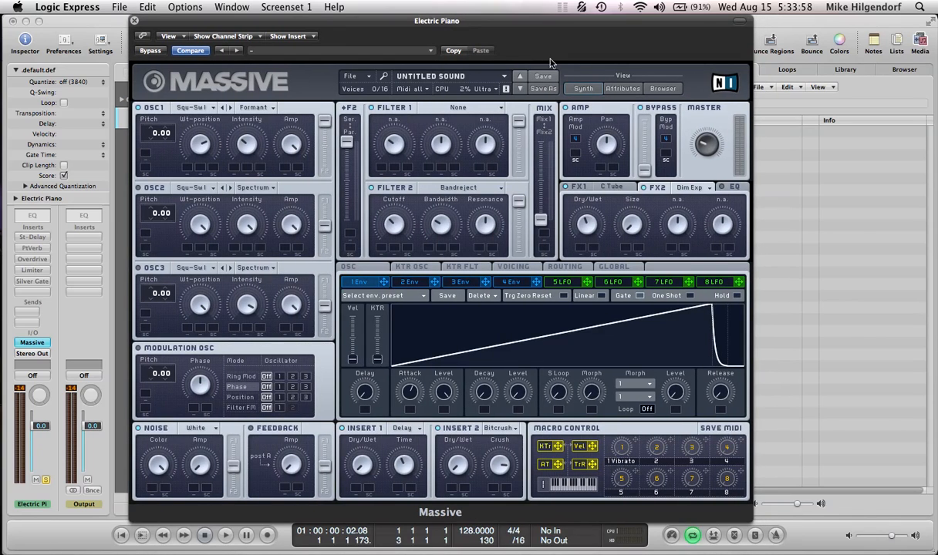
{"action": "left_click", "coordinate": [735, 188]}
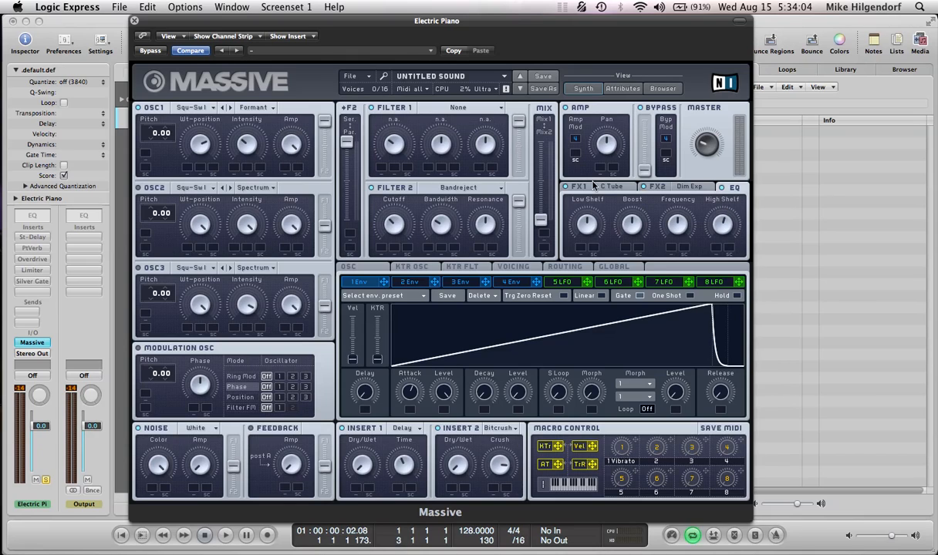
{"action": "key", "text": "space"}
- Set the noise type to Hi-Metallic, raise its Amp level, and play the pattern
{"action": "left_click", "coordinate": [190, 428]}
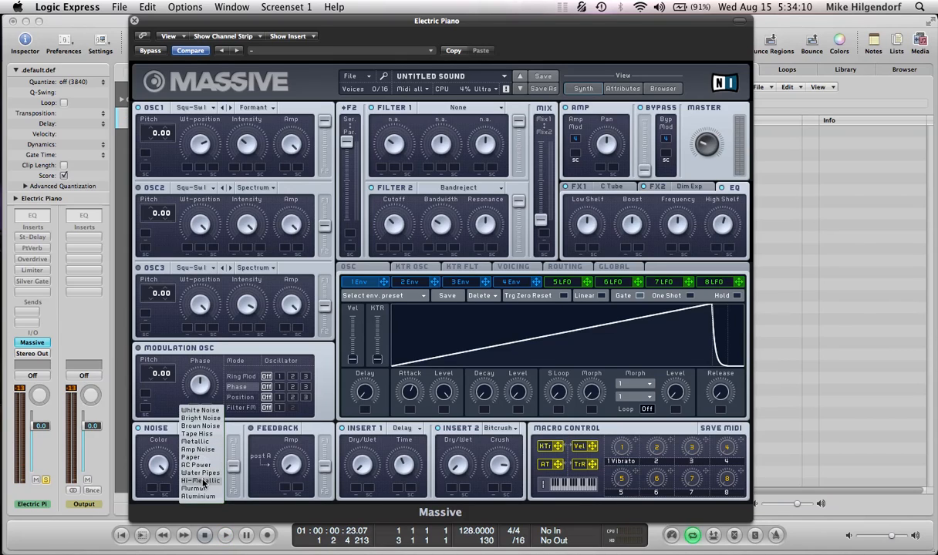
{"action": "left_click", "coordinate": [202, 481]}
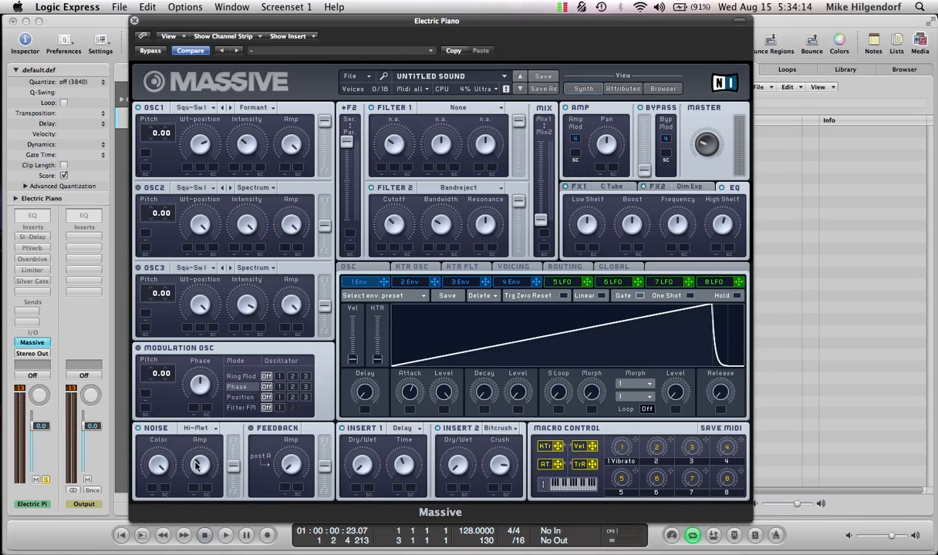
{"action": "key", "text": "space"}
- Clear the Vibrato name from macro control 1
{"action": "double_click", "coordinate": [624, 461]}
{"action": "key", "text": "BackSpace"}
{"action": "key", "text": "Return"}
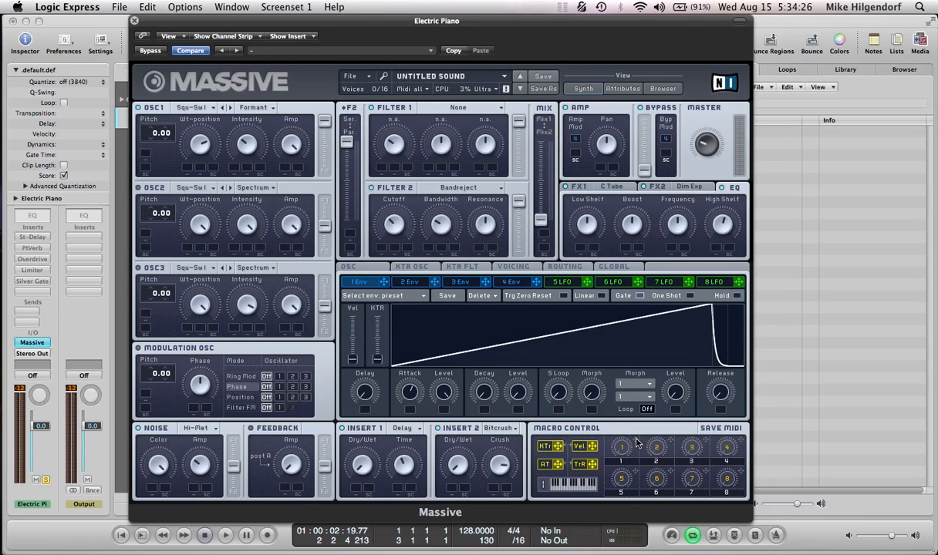
- Assign macro 1 to oscillator 1's Wt-position and Intensity and to Filter 2's Cutoff, setting each modulation range
{"action": "left_click_drag", "start_coordinate": [637, 442], "coordinate": [189, 152]}
{"action": "left_click_drag", "start_coordinate": [640, 447], "coordinate": [234, 167]}
{"action": "left_click_drag", "start_coordinate": [233, 168], "coordinate": [237, 152]}
{"action": "left_click_drag", "start_coordinate": [382, 249], "coordinate": [384, 236]}
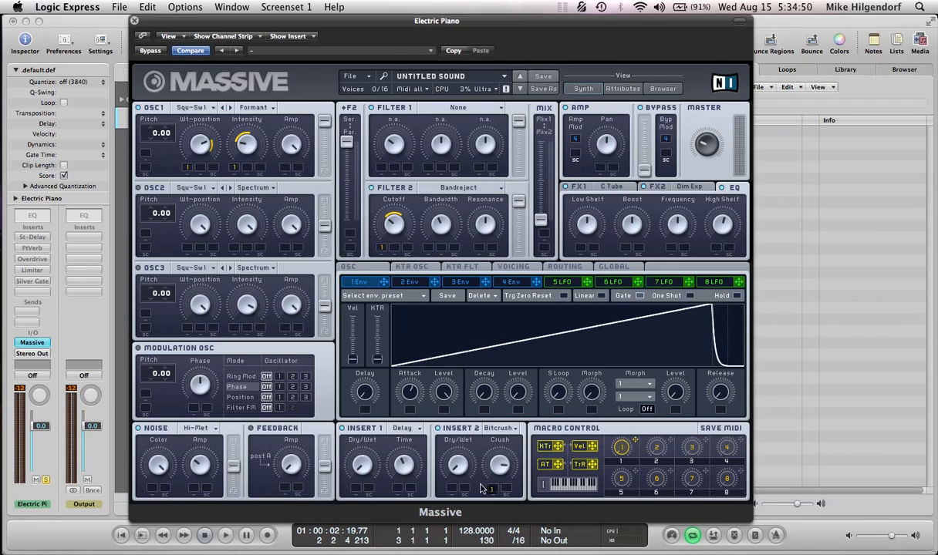
- Assign macro 1 to the Dry/Wet of Insert 2 and Insert 1 and to the noise Amp, with modulation ranges
{"action": "left_click_drag", "start_coordinate": [456, 487], "coordinate": [456, 464]}
{"action": "left_click_drag", "start_coordinate": [636, 444], "coordinate": [357, 486]}
{"action": "left_click_drag", "start_coordinate": [362, 472], "coordinate": [364, 465]}
{"action": "left_click_drag", "start_coordinate": [193, 493], "coordinate": [195, 487]}
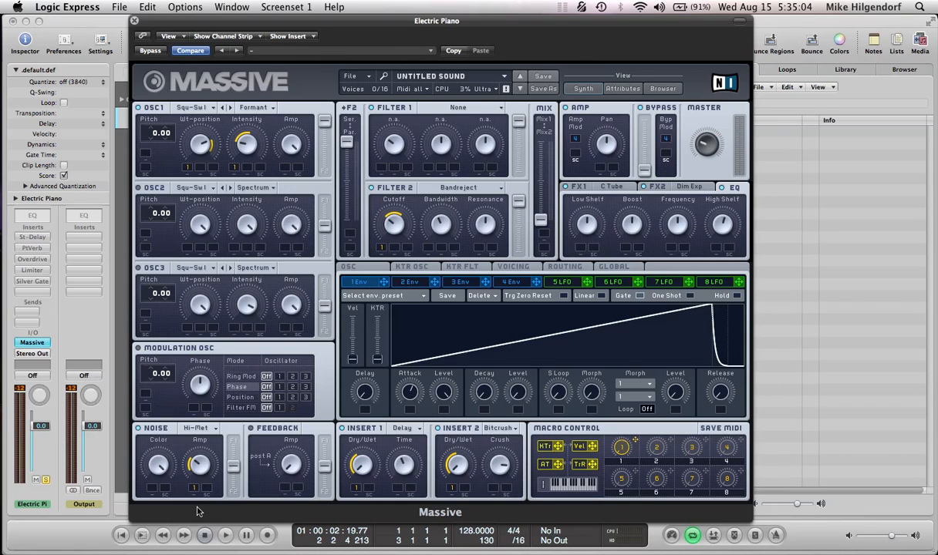
{"action": "left_click_drag", "start_coordinate": [197, 488], "coordinate": [199, 466]}
- Close the synth window and show the Modulation controller lane beneath the pattern's notes in the Piano Roll
{"action": "left_click", "coordinate": [134, 21]}
{"action": "key", "text": "super+6"}
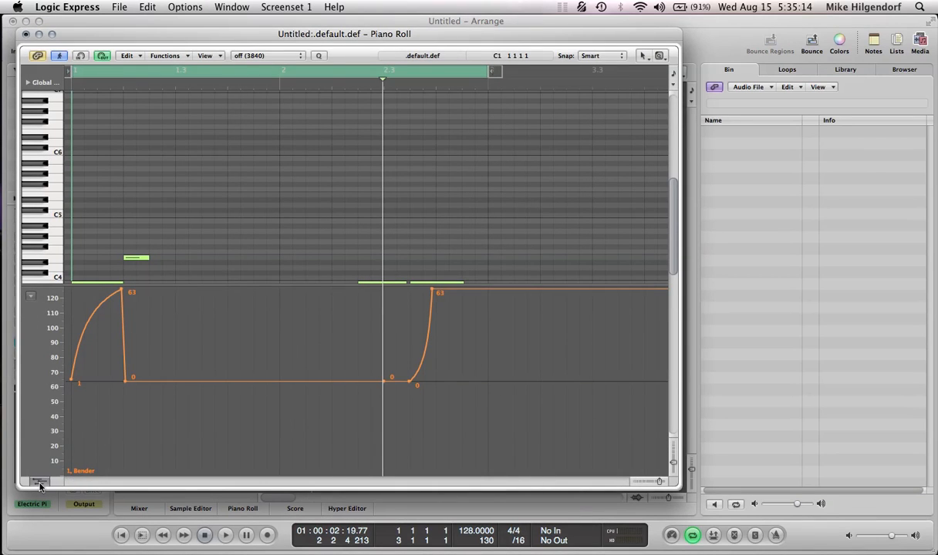
{"action": "left_click", "coordinate": [40, 483]}
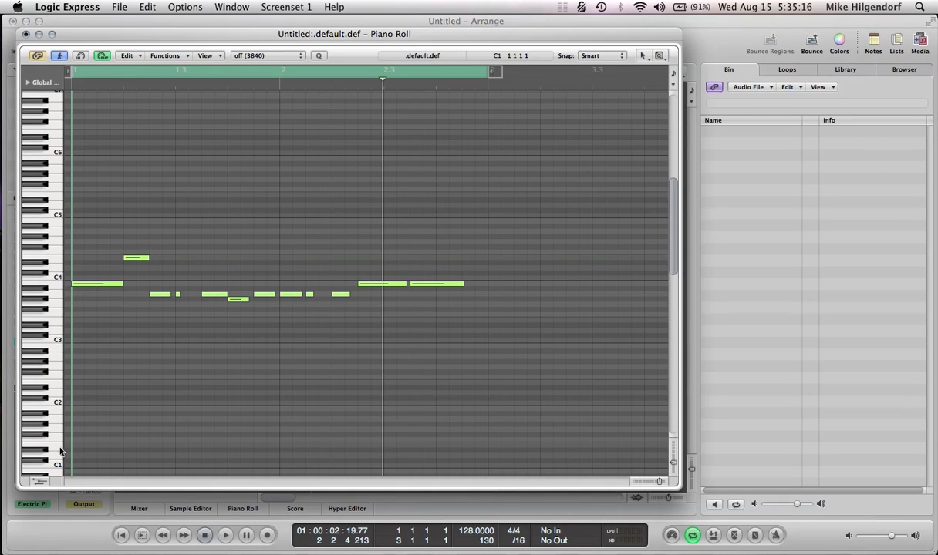
{"action": "left_click", "coordinate": [40, 484]}
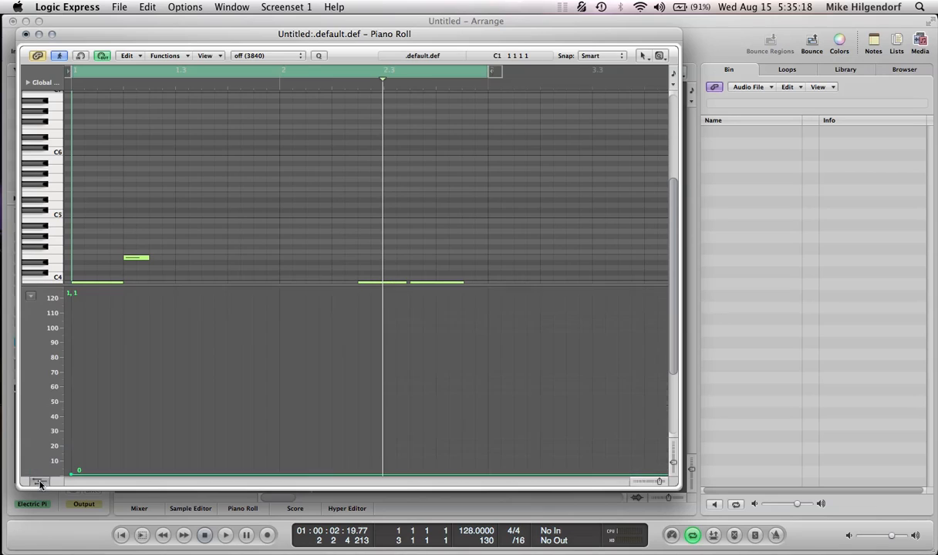
{"action": "left_click", "coordinate": [32, 297]}
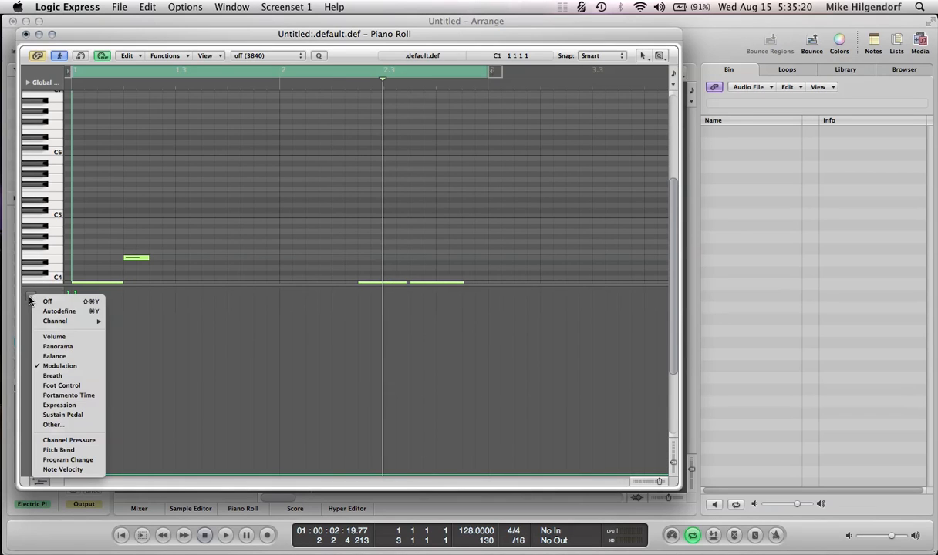
{"action": "left_click", "coordinate": [77, 372]}
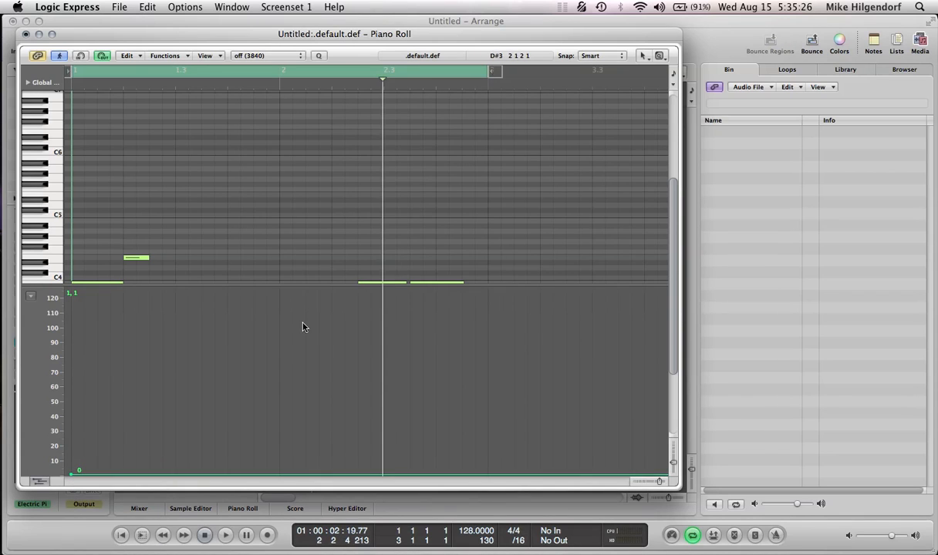
- Draw a modulation curve from 0 up to 127 at beat 2, down to 34 late in bar 1, and up to 126 just before bar 3
{"action": "scroll", "coordinate": [234, 173], "scroll_direction": "down", "scroll_amount": 5}
{"action": "left_click", "coordinate": [301, 300]}
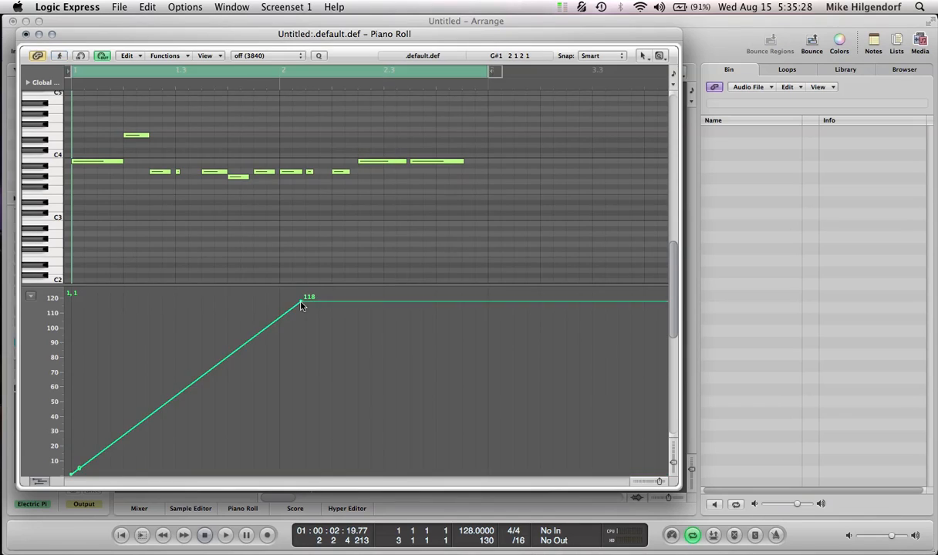
{"action": "mouse_move", "coordinate": [284, 298]}
{"action": "left_mouse_down"}
{"action": "mouse_move", "coordinate": [248, 271]}
{"action": "mouse_move", "coordinate": [123, 254]}
{"action": "left_mouse_up"}
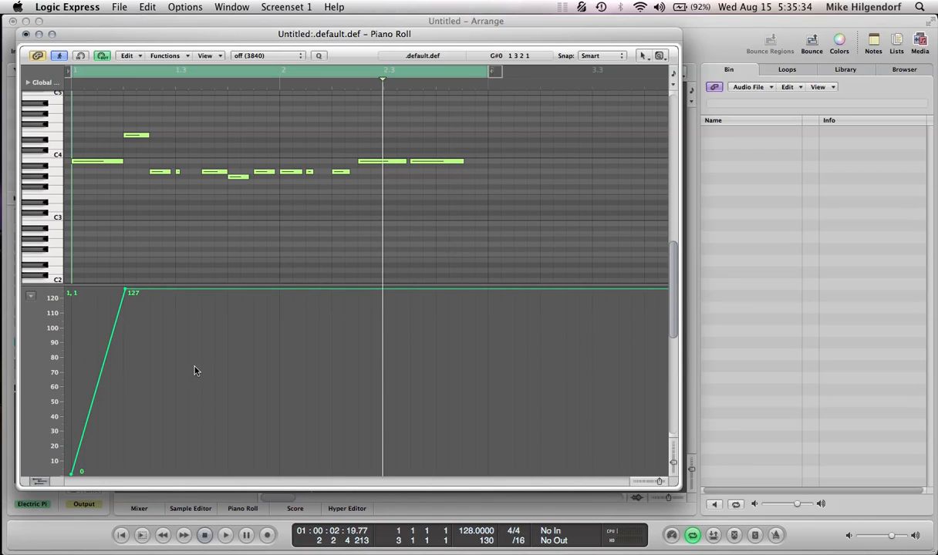
{"action": "mouse_move", "coordinate": [223, 379]}
{"action": "left_mouse_down"}
{"action": "mouse_move", "coordinate": [262, 417]}
{"action": "mouse_move", "coordinate": [258, 423]}
{"action": "left_mouse_up"}
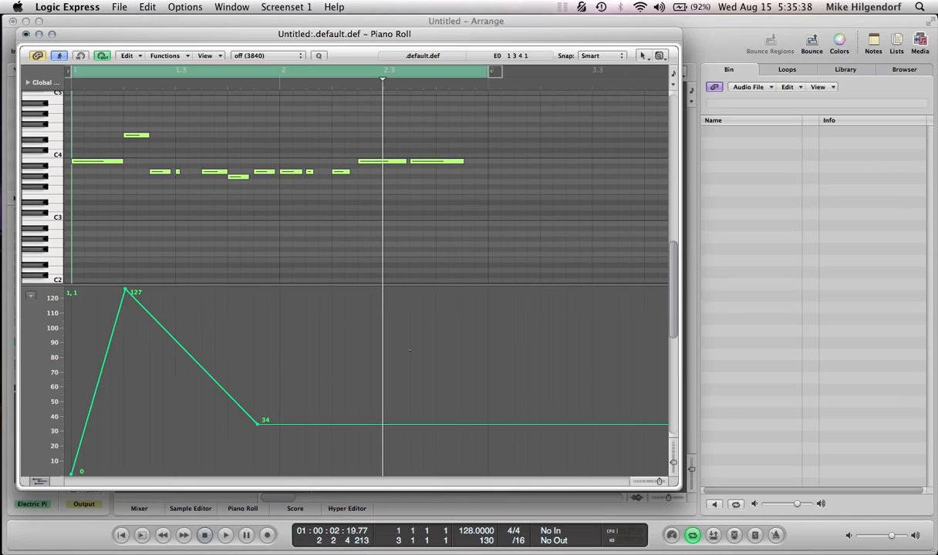
{"action": "left_click_drag", "start_coordinate": [487, 303], "coordinate": [486, 278]}
- Play the pattern with its modulation curve, stop playback, and close the Piano Roll
{"action": "key", "text": "space"}
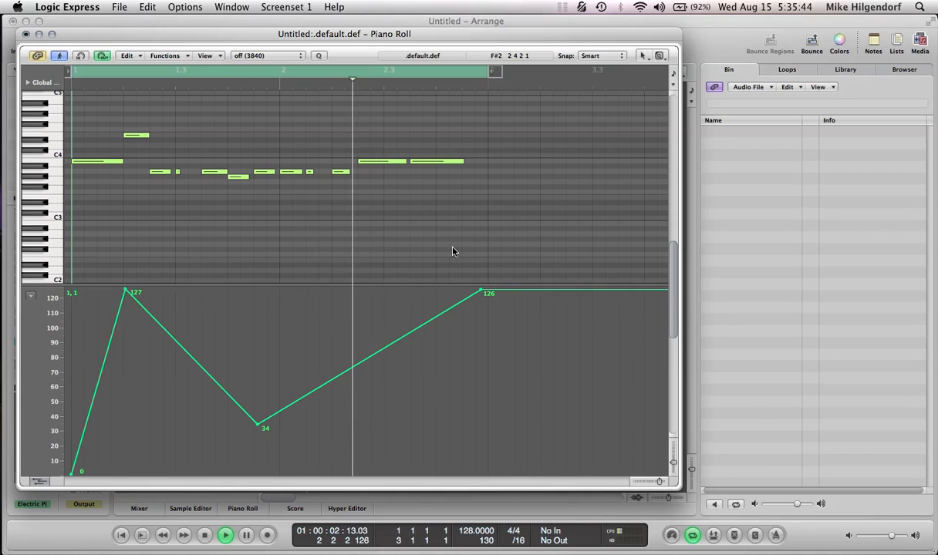
{"action": "key", "text": "space"}
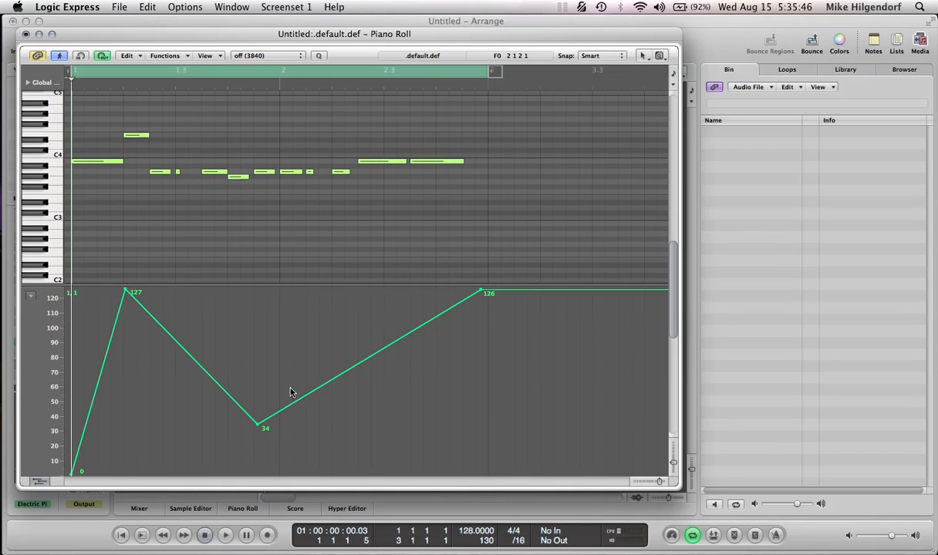
{"action": "key", "text": "super+w"}
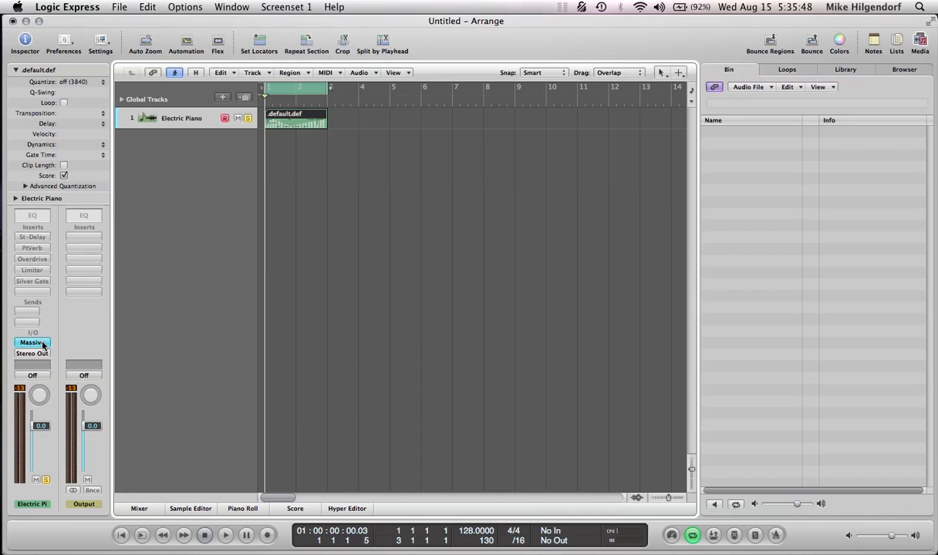
- Reopen the Massive window from the Electric Piano channel, play the pattern briefly, and start MIDI Learn for macro 1
{"action": "left_click", "coordinate": [32, 342]}
{"action": "key", "text": "space"}
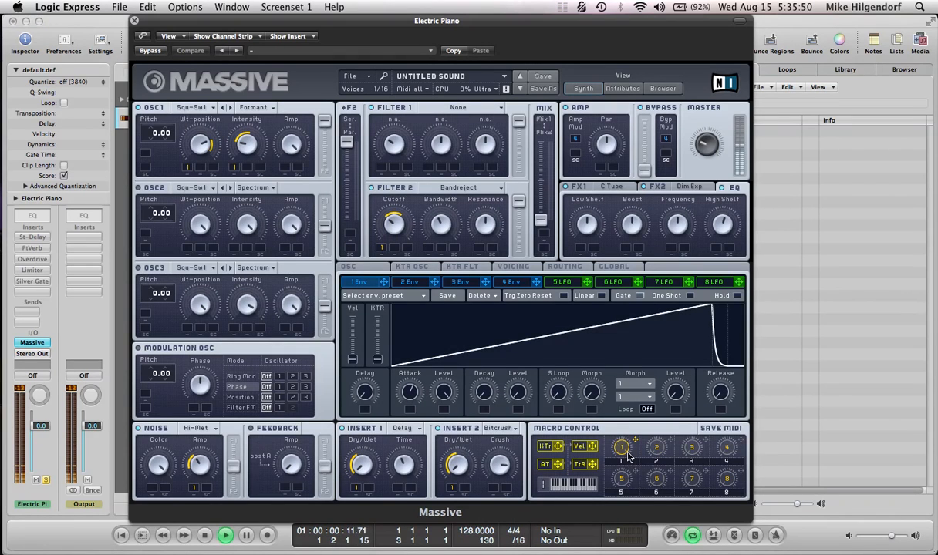
{"action": "right_click", "coordinate": [626, 451]}
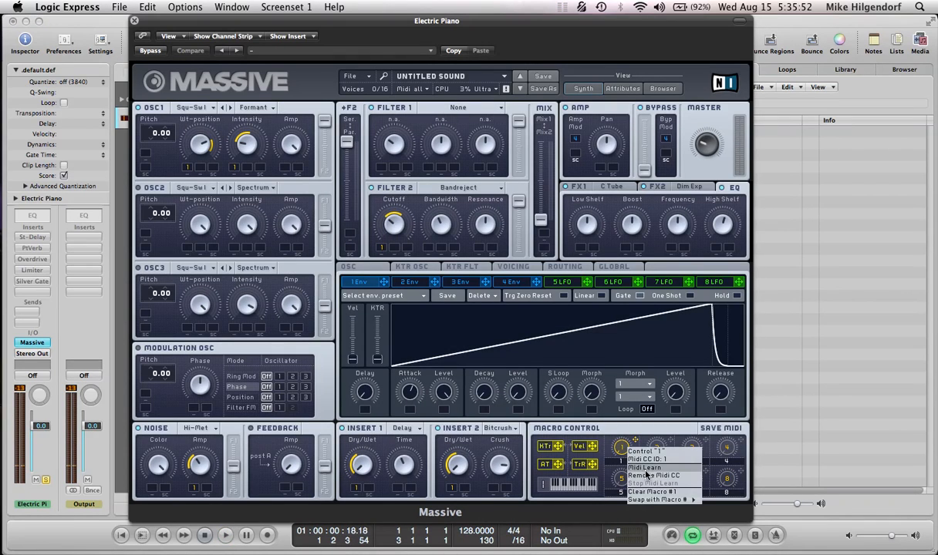
{"action": "left_click", "coordinate": [646, 475]}
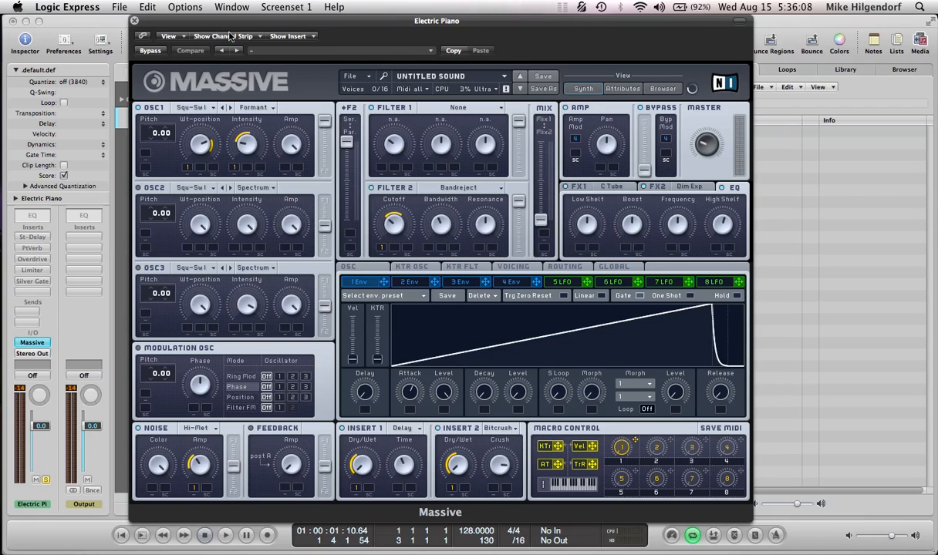
- Lower the Filter 2 Cutoff slightly and play the pattern to hear the change
{"action": "mouse_move", "coordinate": [223, 29]}
{"action": "left_mouse_down"}
{"action": "mouse_move", "coordinate": [254, 29]}
{"action": "mouse_move", "coordinate": [231, 47]}
{"action": "mouse_move", "coordinate": [255, 29]}
{"action": "mouse_move", "coordinate": [199, 7]}
{"action": "mouse_move", "coordinate": [206, 49]}
{"action": "mouse_move", "coordinate": [200, 29]}
{"action": "mouse_move", "coordinate": [292, 28]}
{"action": "mouse_move", "coordinate": [224, 28]}
{"action": "mouse_move", "coordinate": [225, 11]}
{"action": "left_mouse_up"}
{"action": "left_click_drag", "start_coordinate": [408, 223], "coordinate": [409, 235]}
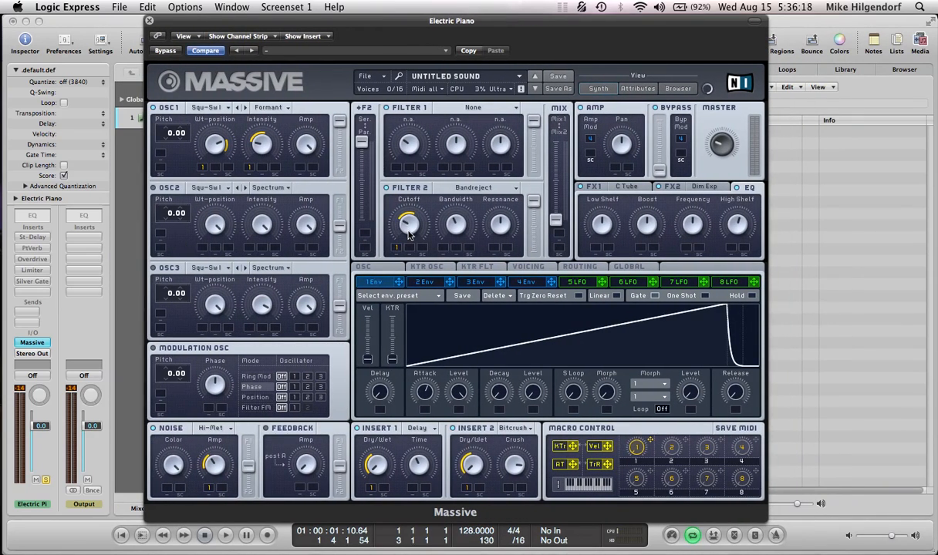
{"action": "key", "text": "space"}
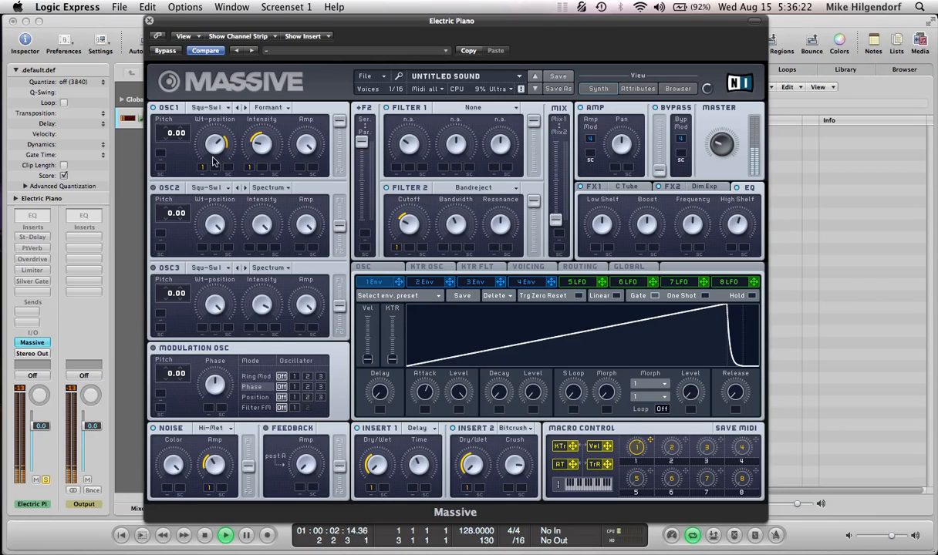
- Close the synth window and show the pattern in the Piano Roll during playback
{"action": "left_click", "coordinate": [150, 21]}
{"action": "key", "text": "super+6"}
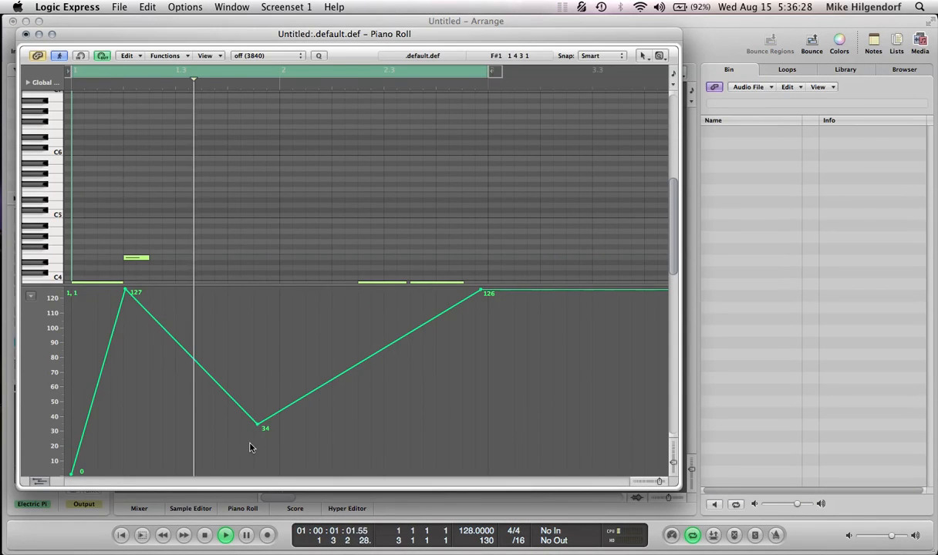
{"action": "key", "text": "space"}
{"action": "key", "text": "space"}
- Try adding a modulation point of 72 late in bar 1, between the 127 and 34 points
{"action": "left_click", "coordinate": [247, 368]}
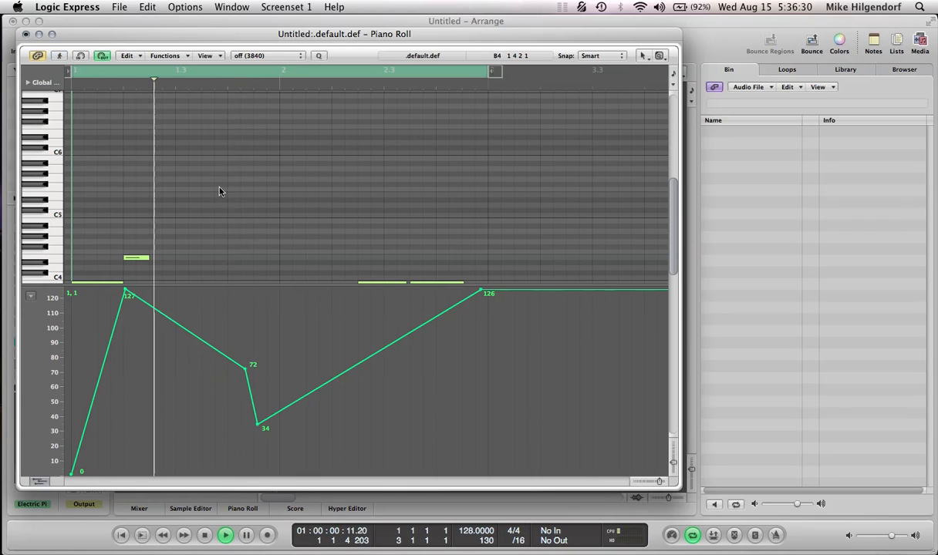
{"action": "key", "text": "space"}
{"action": "left_click", "coordinate": [246, 368]}
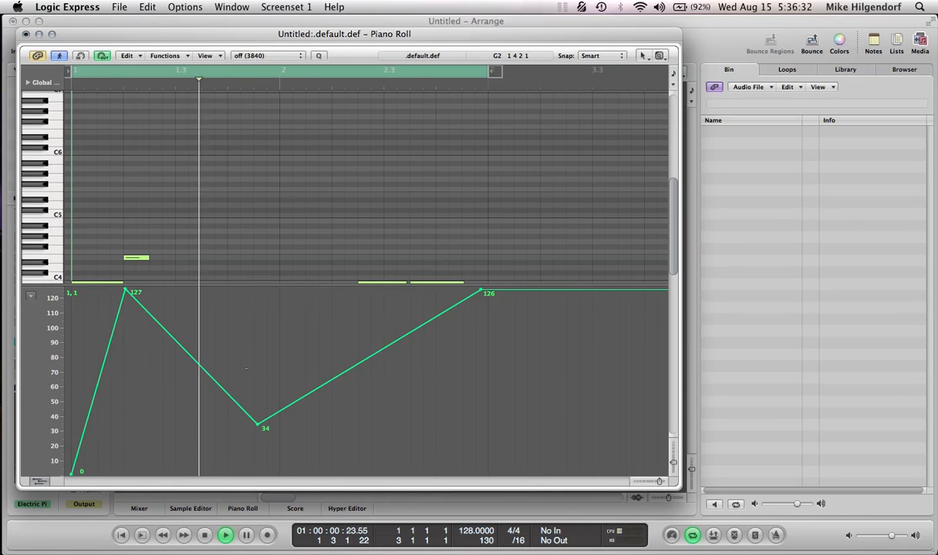
{"action": "key", "text": "Return"}
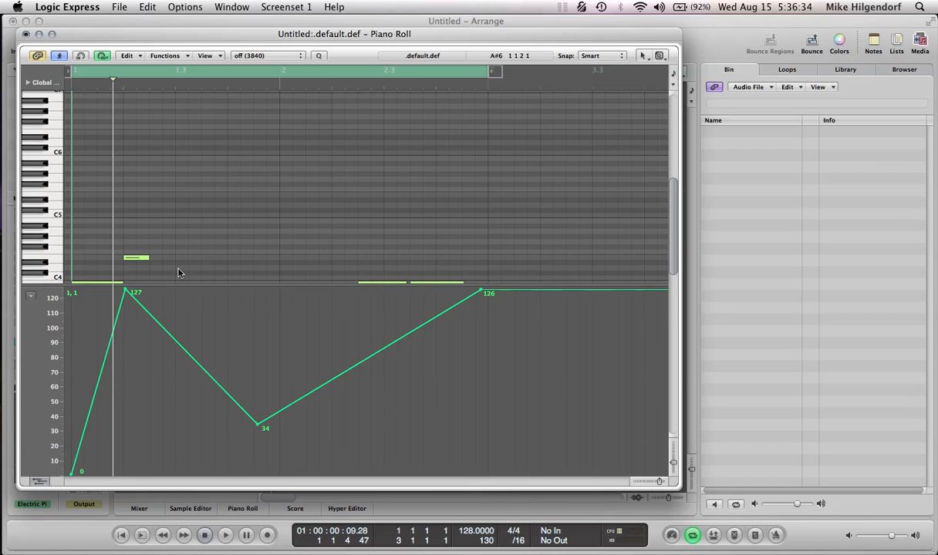
- Reshape the modulation curve after its 127 peak to 69 near 1.3, 0 at bar 2 and 36 near 2.3, and close the Piano Roll
{"action": "scroll", "coordinate": [179, 265], "scroll_direction": "down", "scroll_amount": 3}
{"action": "mouse_move", "coordinate": [258, 427]}
{"action": "left_mouse_down"}
{"action": "mouse_move", "coordinate": [188, 465]}
{"action": "mouse_move", "coordinate": [129, 474]}
{"action": "mouse_move", "coordinate": [156, 470]}
{"action": "mouse_move", "coordinate": [168, 373]}
{"action": "left_mouse_up"}
{"action": "left_click", "coordinate": [262, 412]}
{"action": "left_click_drag", "start_coordinate": [261, 413], "coordinate": [279, 473]}
{"action": "left_click", "coordinate": [342, 458]}
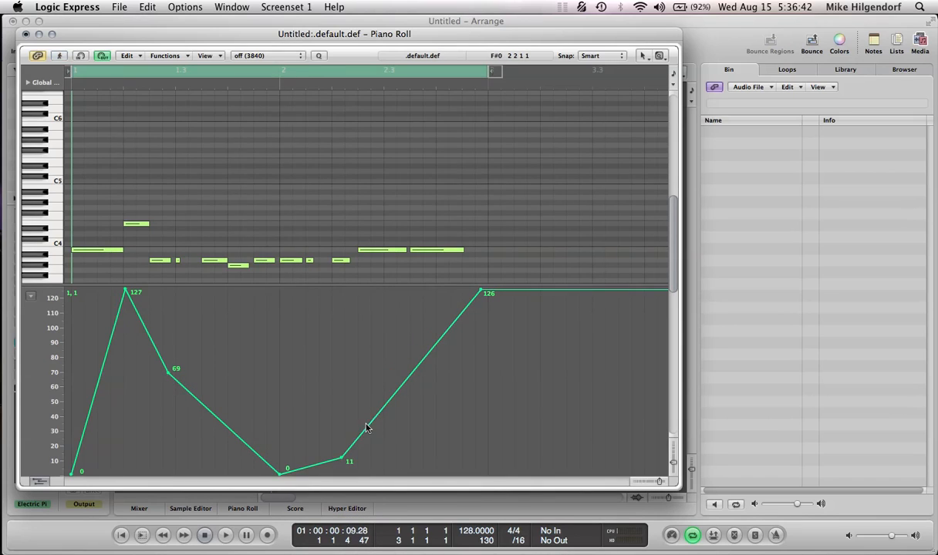
{"action": "left_click_drag", "start_coordinate": [343, 458], "coordinate": [371, 424]}
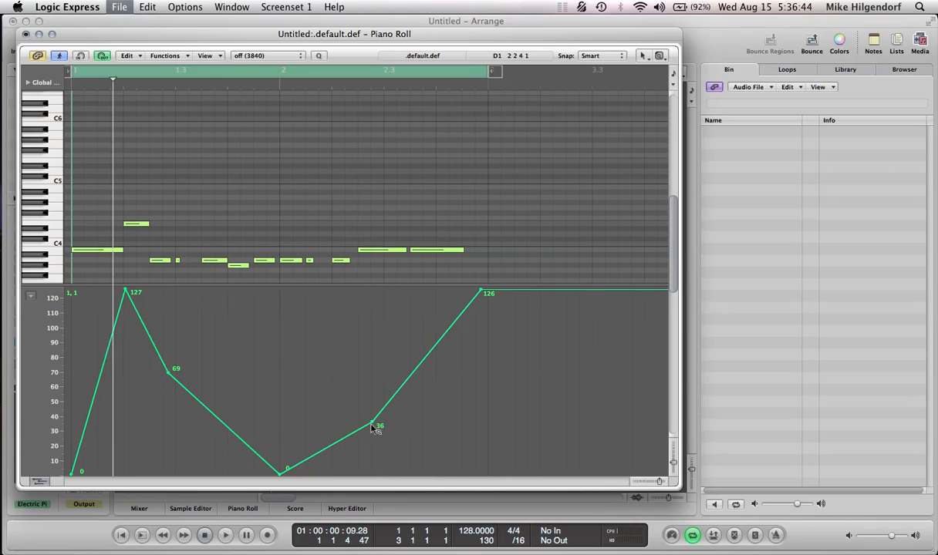
{"action": "key", "text": "super+w"}
- Switch on the bypassed St-Delay, PtVerb, Overdrive, Limiter and Silver Gate inserts on the Electric Piano channel
{"action": "left_click", "coordinate": [31, 248], "text": "alt"}
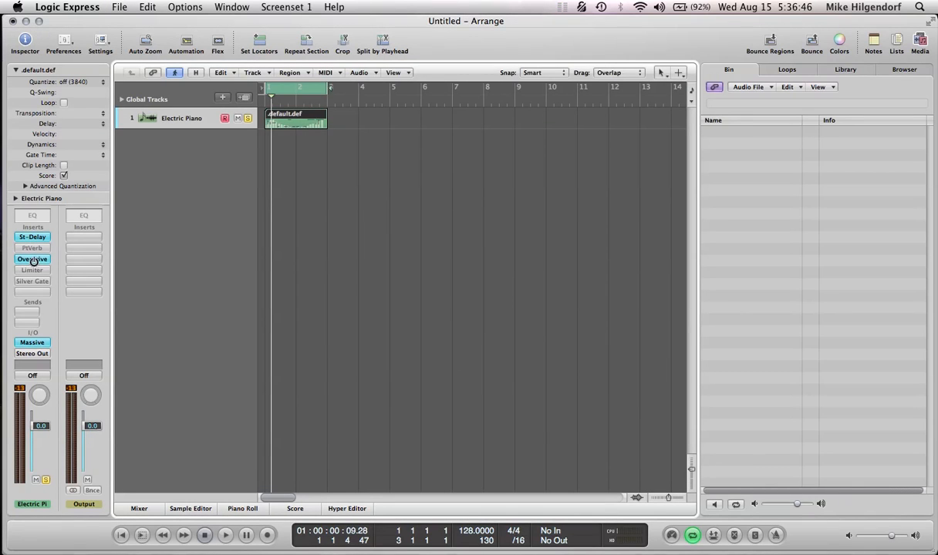
{"action": "left_click", "coordinate": [32, 259], "text": "alt"}
{"action": "left_click", "coordinate": [31, 270], "text": "alt"}
{"action": "left_click", "coordinate": [32, 281], "text": "alt"}
- Open the Overdrive and Limiter effects to examine their settings, and close both windows
{"action": "left_click", "coordinate": [32, 260]}
{"action": "left_click", "coordinate": [32, 271]}
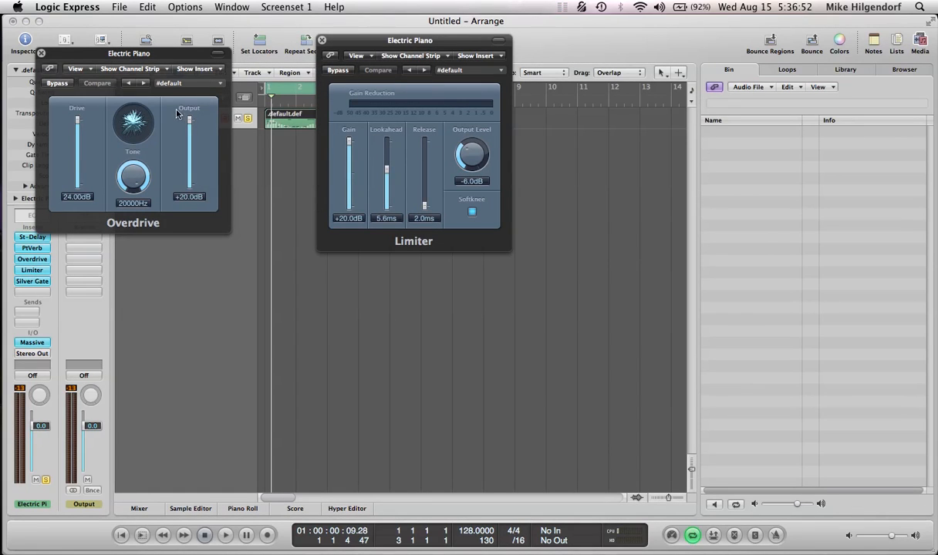
{"action": "left_click", "coordinate": [321, 39]}
{"action": "left_click", "coordinate": [42, 54]}
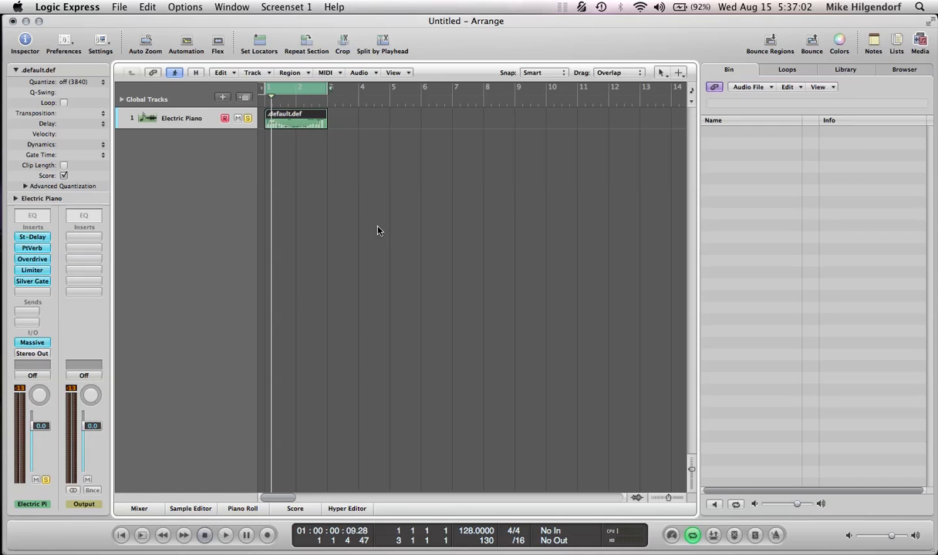
- Play the pattern with all effects on, set the Electric Piano channel volume to -4.6, and stop playback
{"action": "key", "text": "space"}
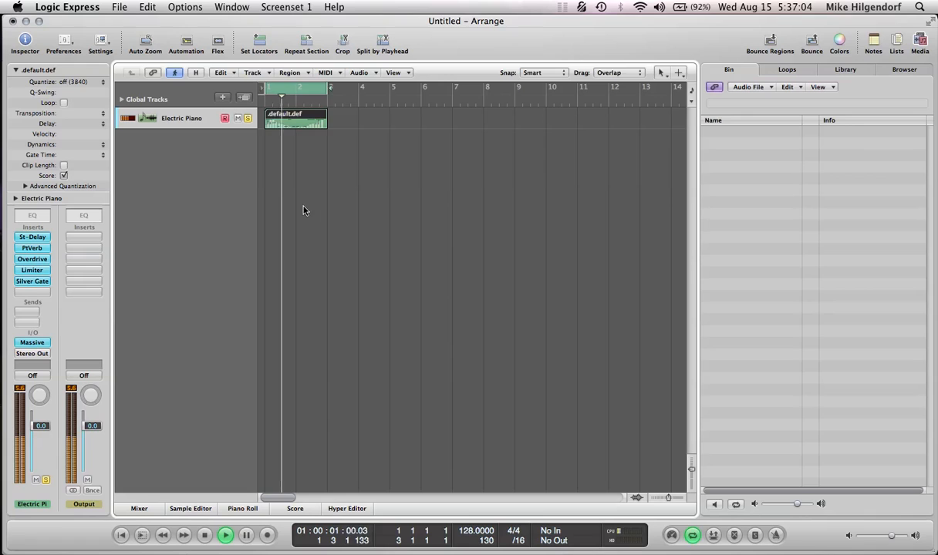
{"action": "left_click_drag", "start_coordinate": [41, 426], "coordinate": [42, 438]}
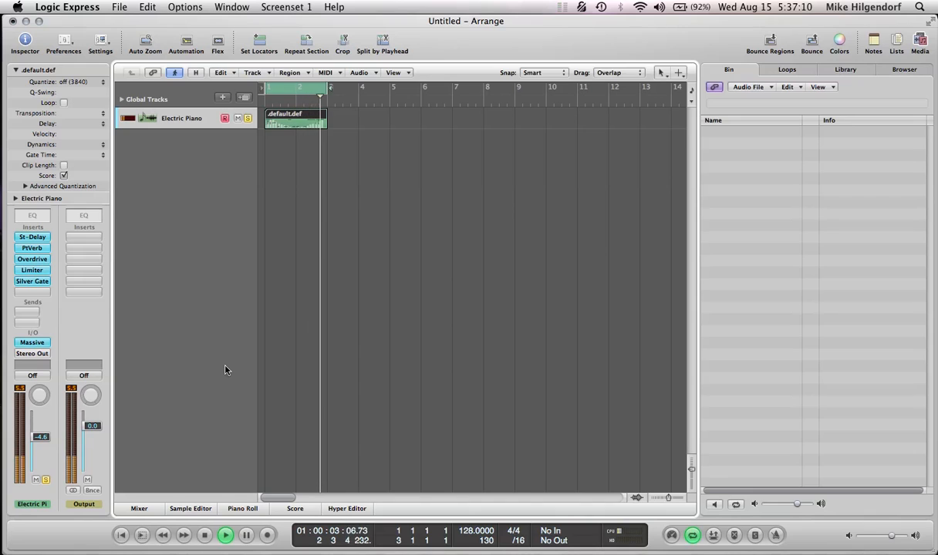
{"action": "key", "text": "space"}
{"action": "mouse_move", "coordinate": [21, 308]}
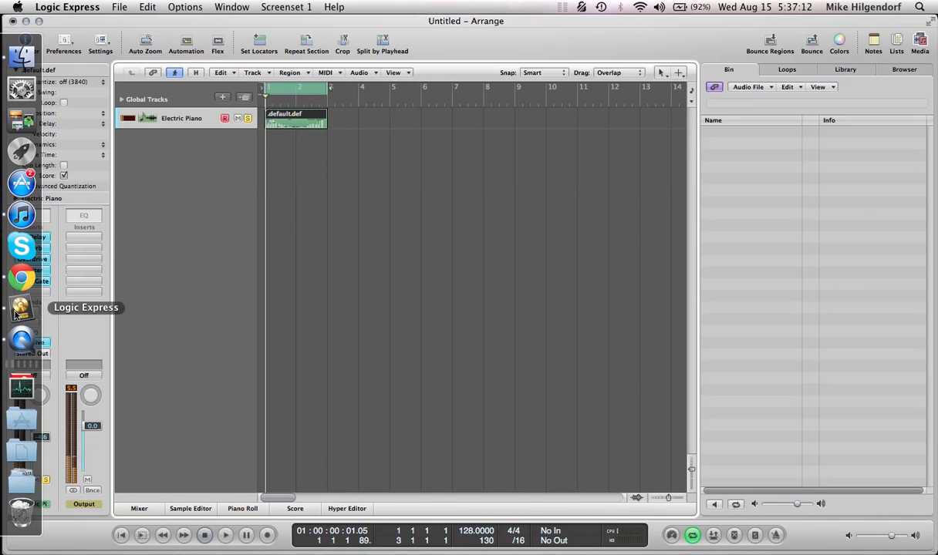
{"action": "left_click", "coordinate": [21, 340]}
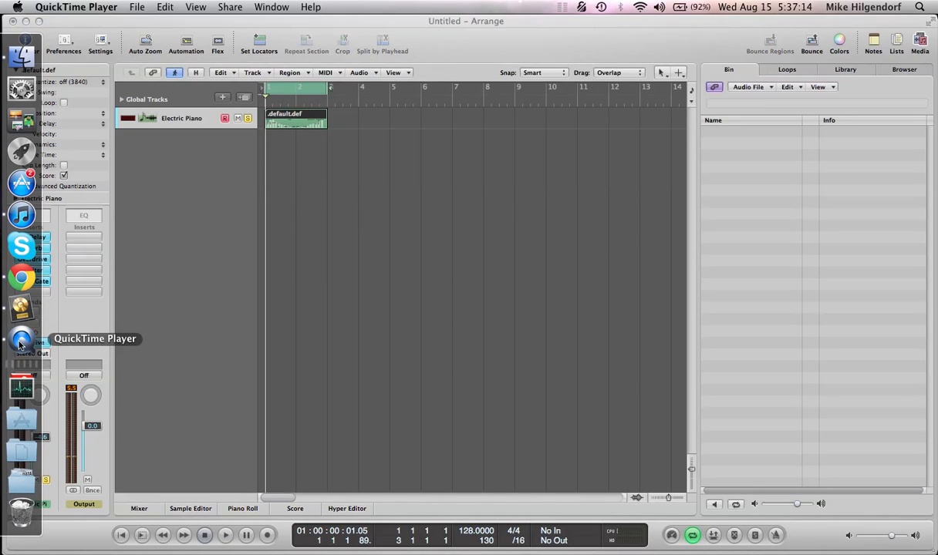
{"action": "left_click", "coordinate": [86, 9]}
{"action": "left_click", "coordinate": [85, 9]}
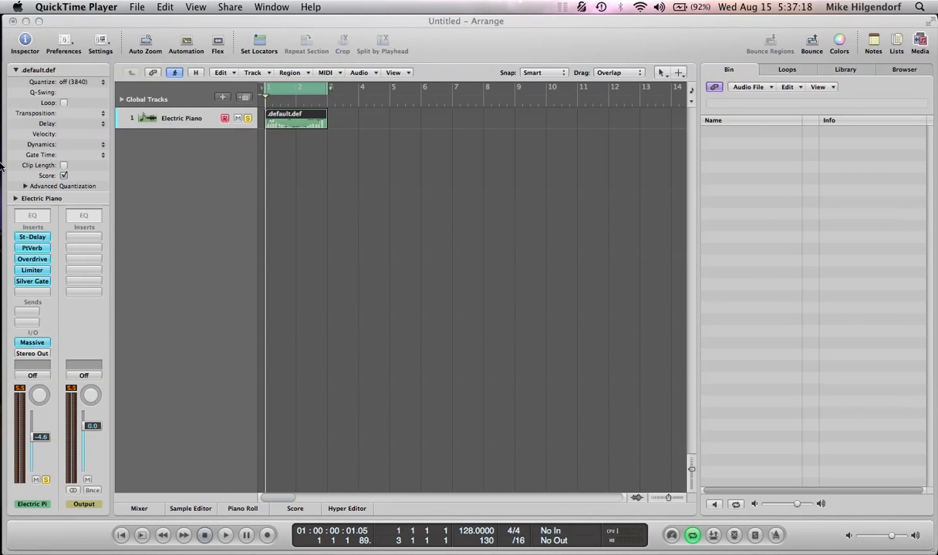
{"action": "right_click", "coordinate": [20, 355]}
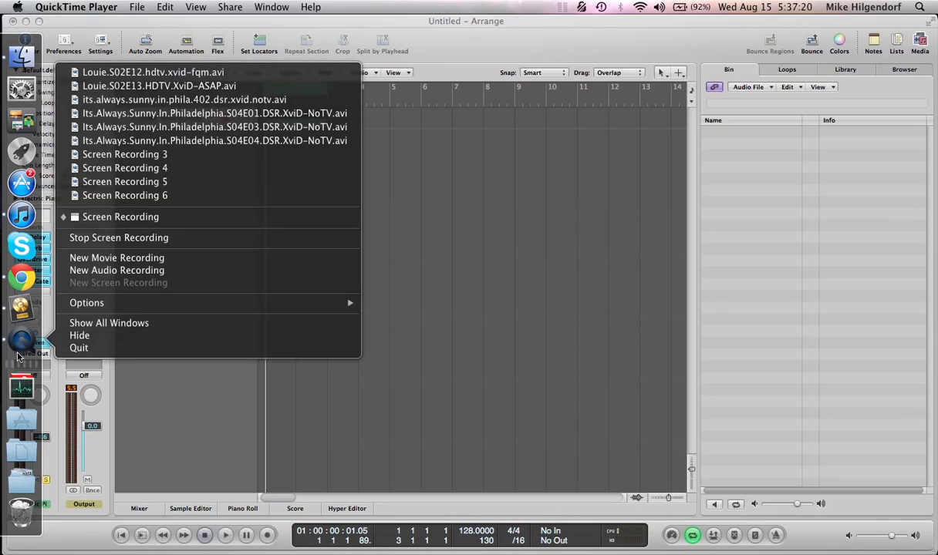